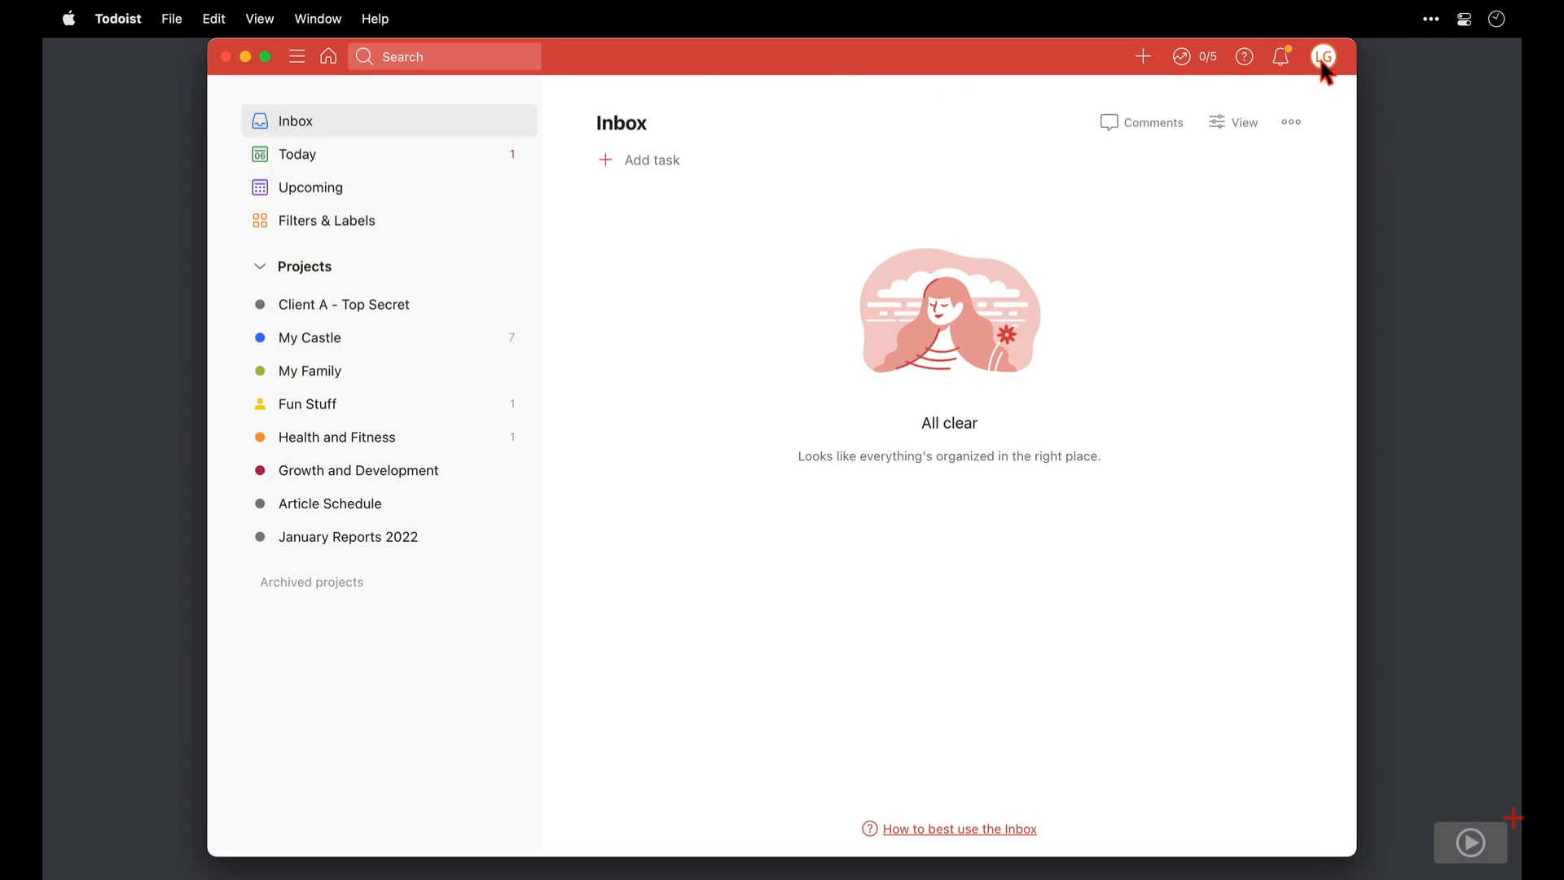
{"action": "left_click", "coordinate": [1322, 66]}
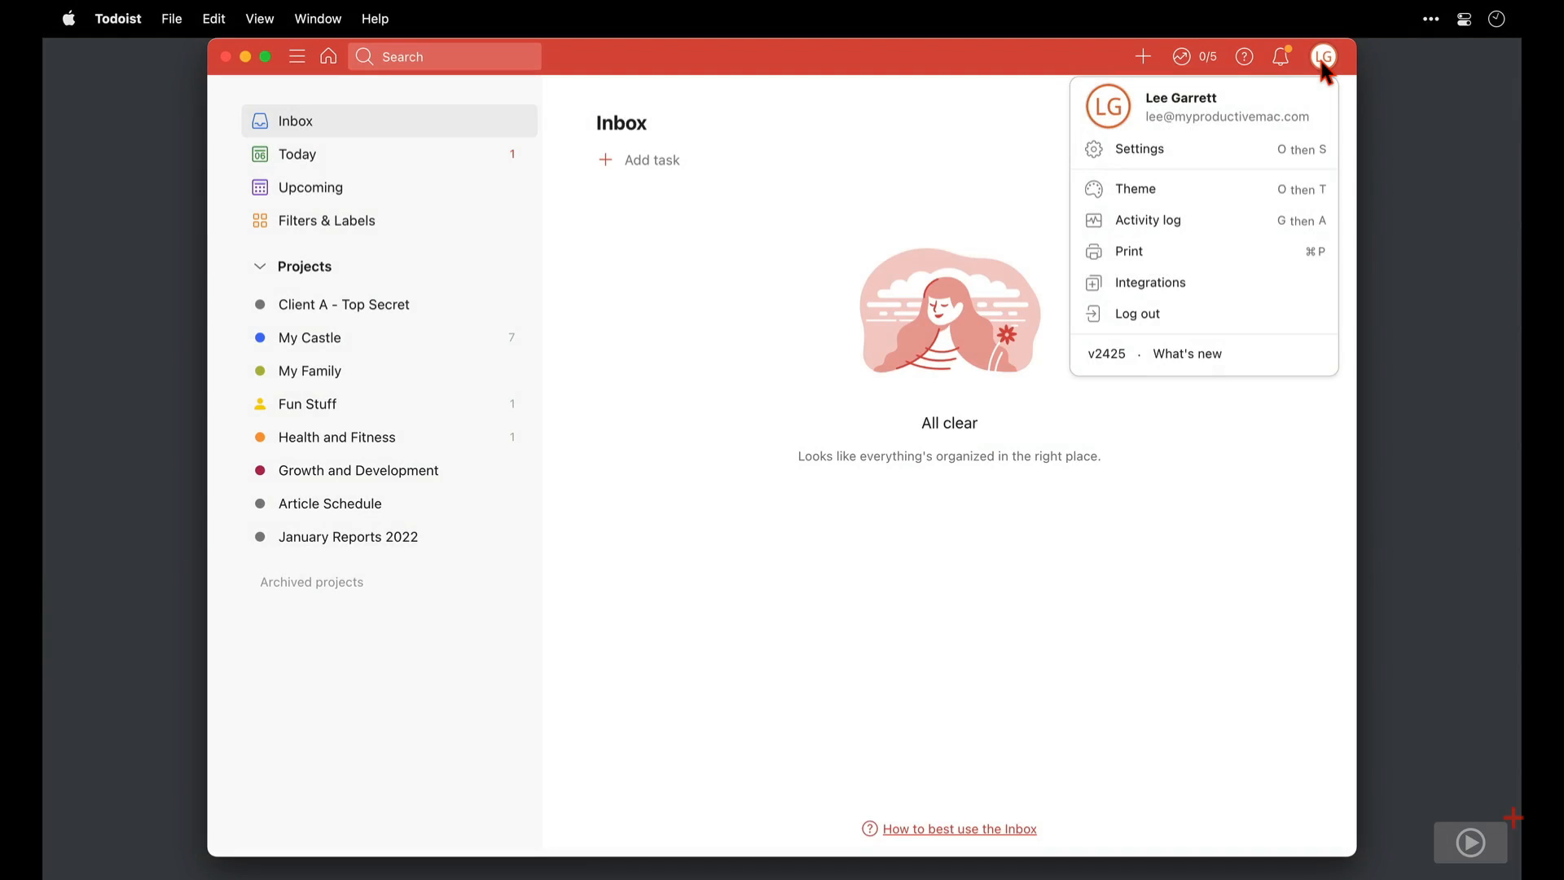
{"action": "left_click", "coordinate": [1323, 64]}
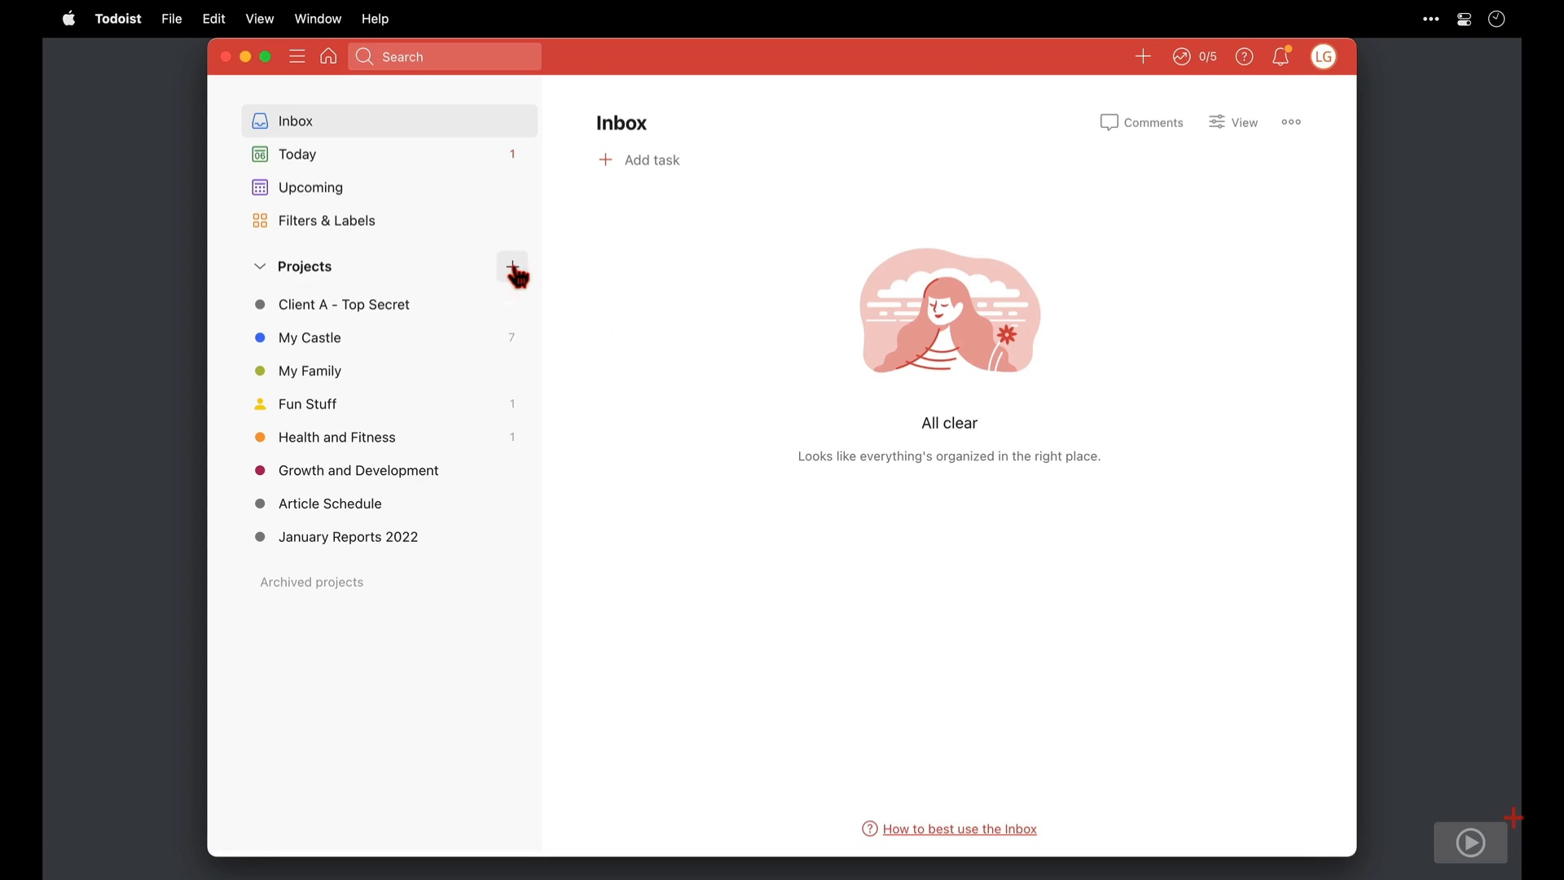
Step: Create a Lime Green project named "Complete Year End Accounts" and add it to favorites
{"action": "left_click", "coordinate": [514, 269]}
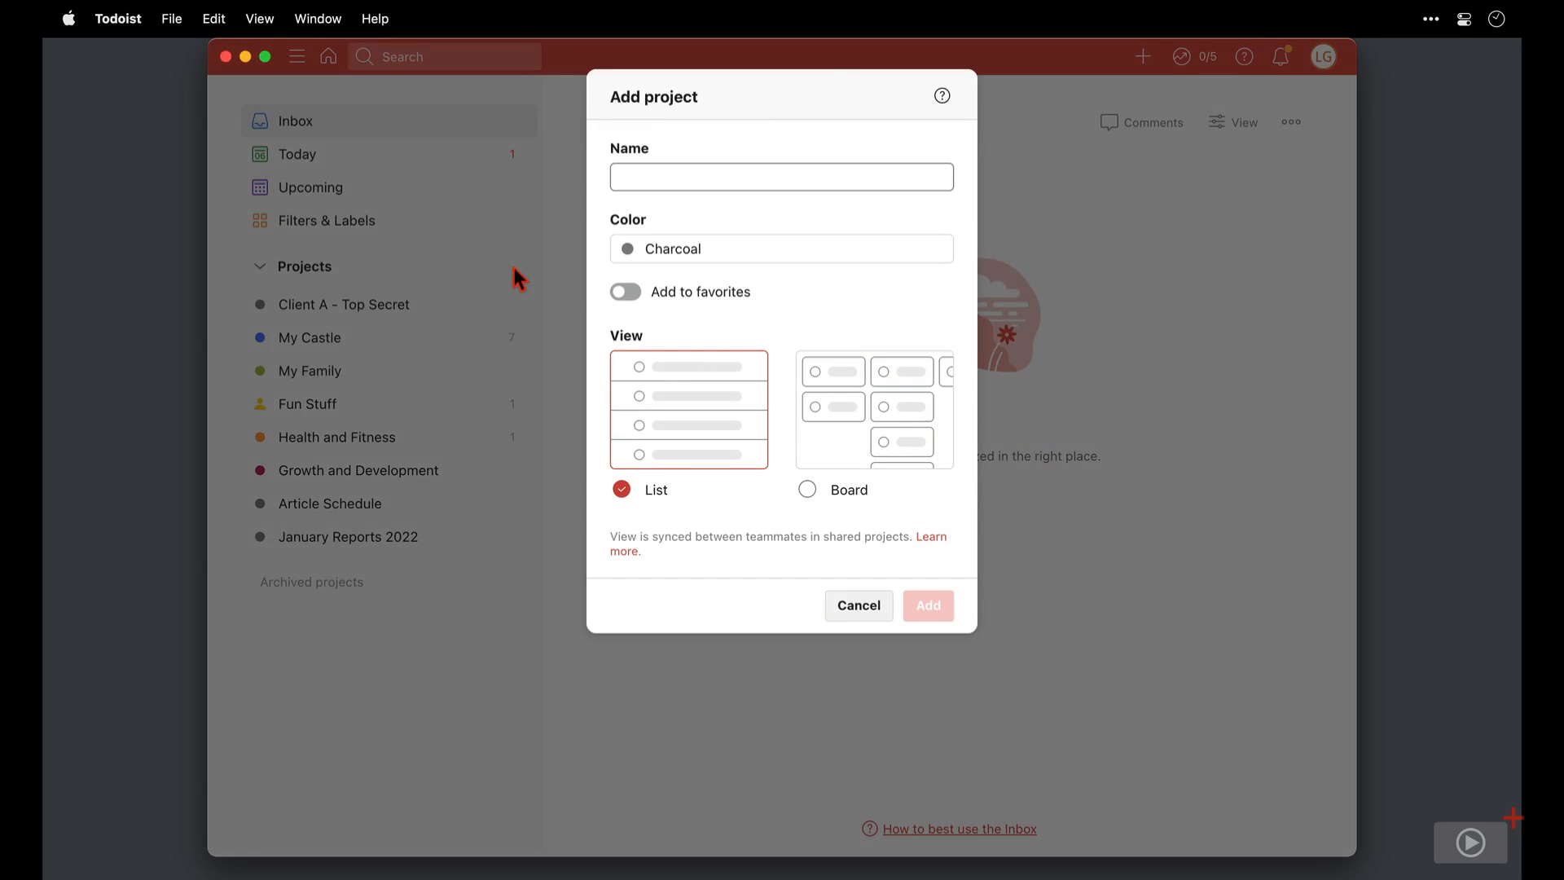
{"action": "type", "text": "Com"}
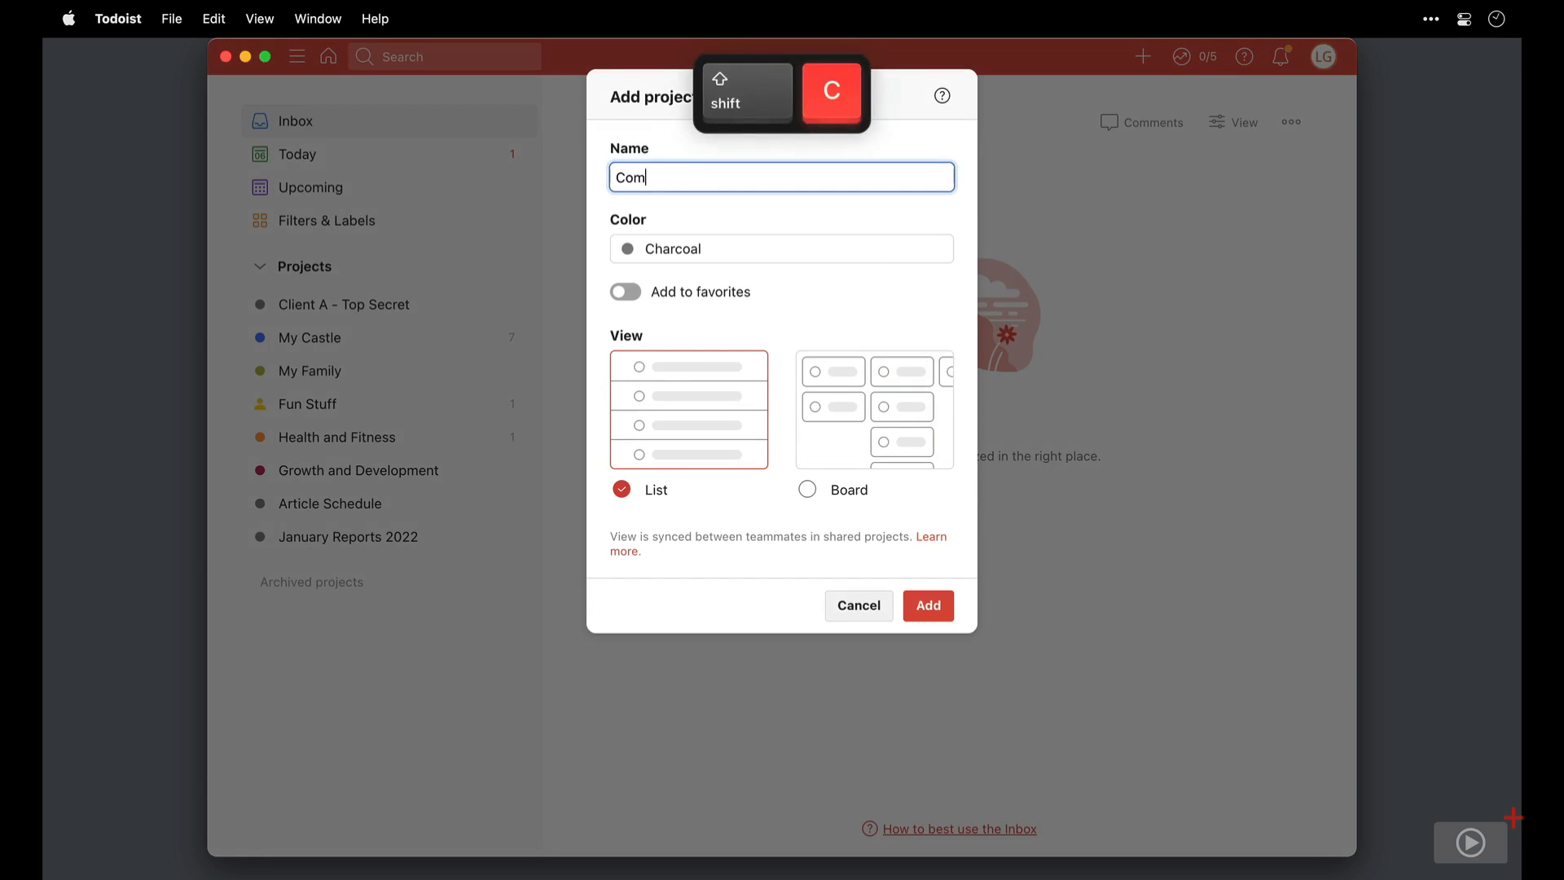
{"action": "type", "text": "plete Year End Accounts"}
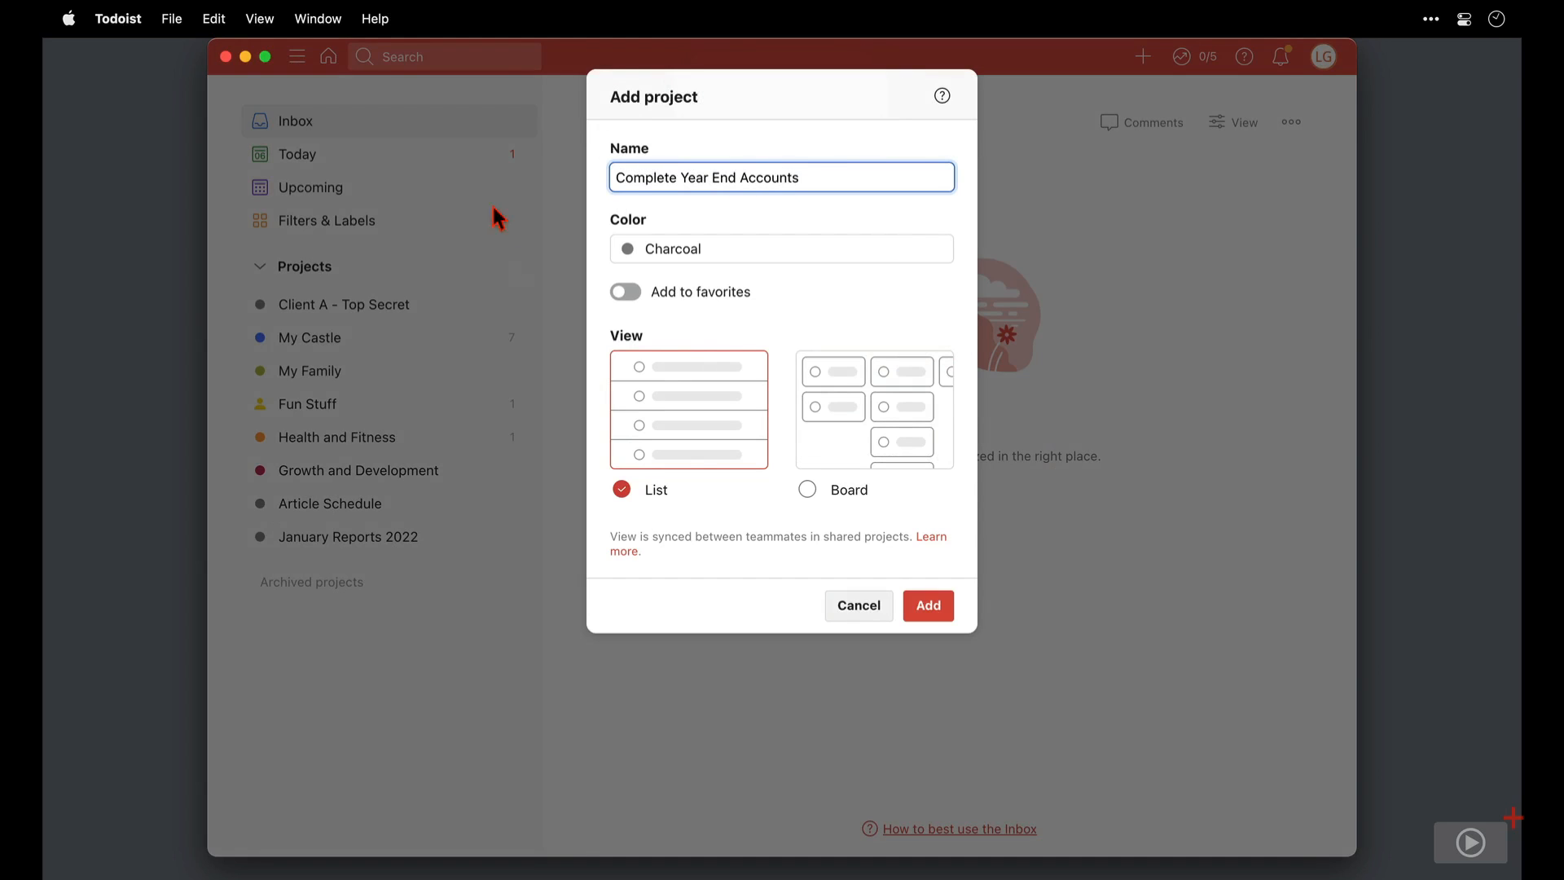
{"action": "left_click", "coordinate": [683, 263]}
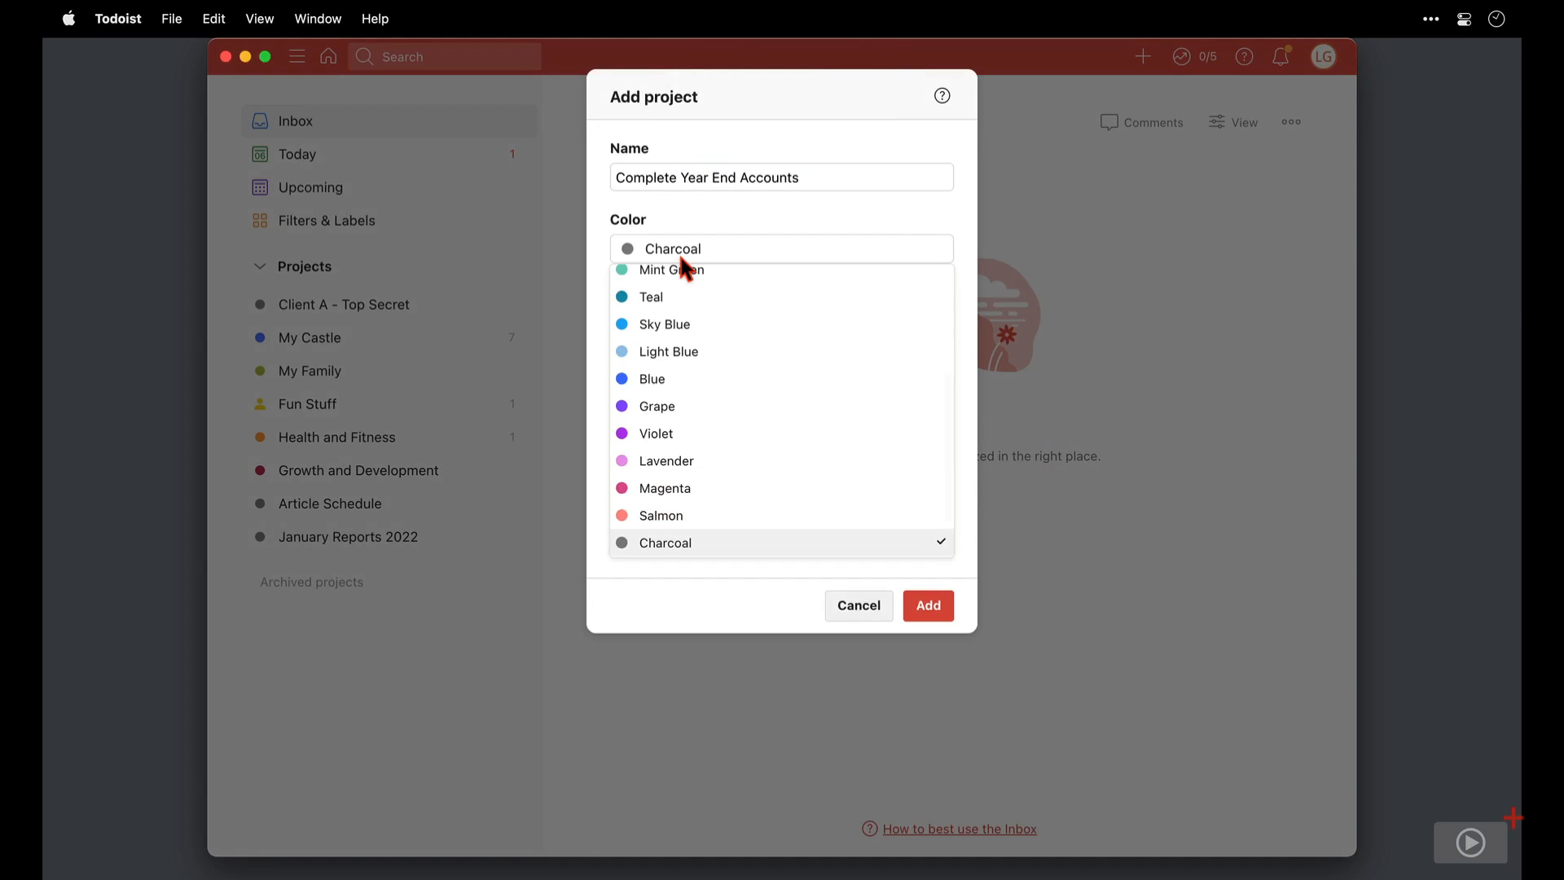
{"action": "scroll", "coordinate": [681, 339], "scroll_direction": "up", "scroll_amount": 5}
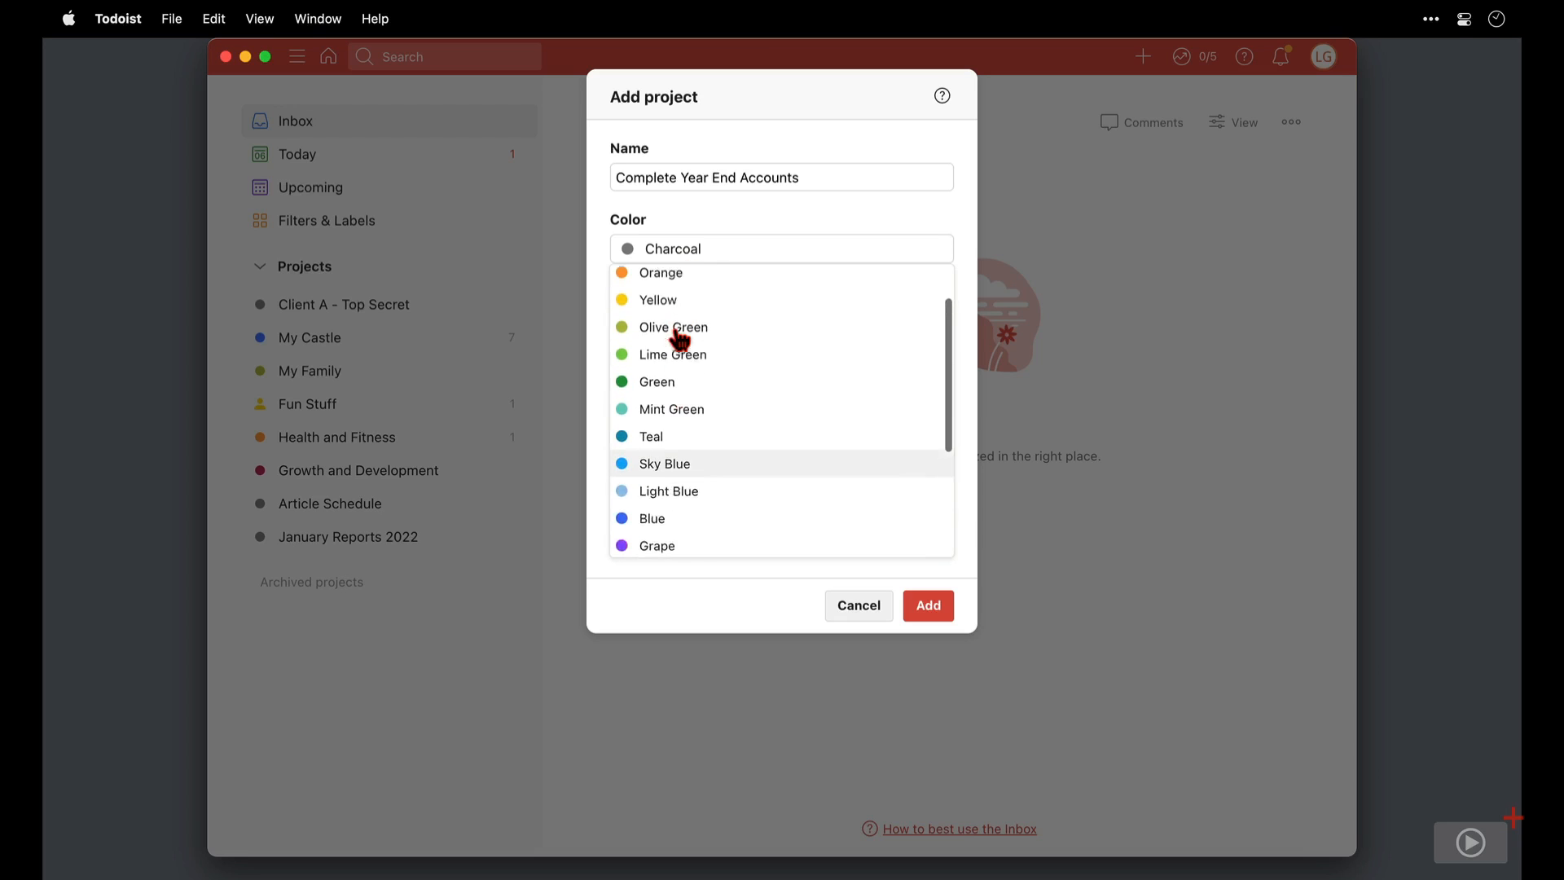
{"action": "left_click", "coordinate": [660, 388]}
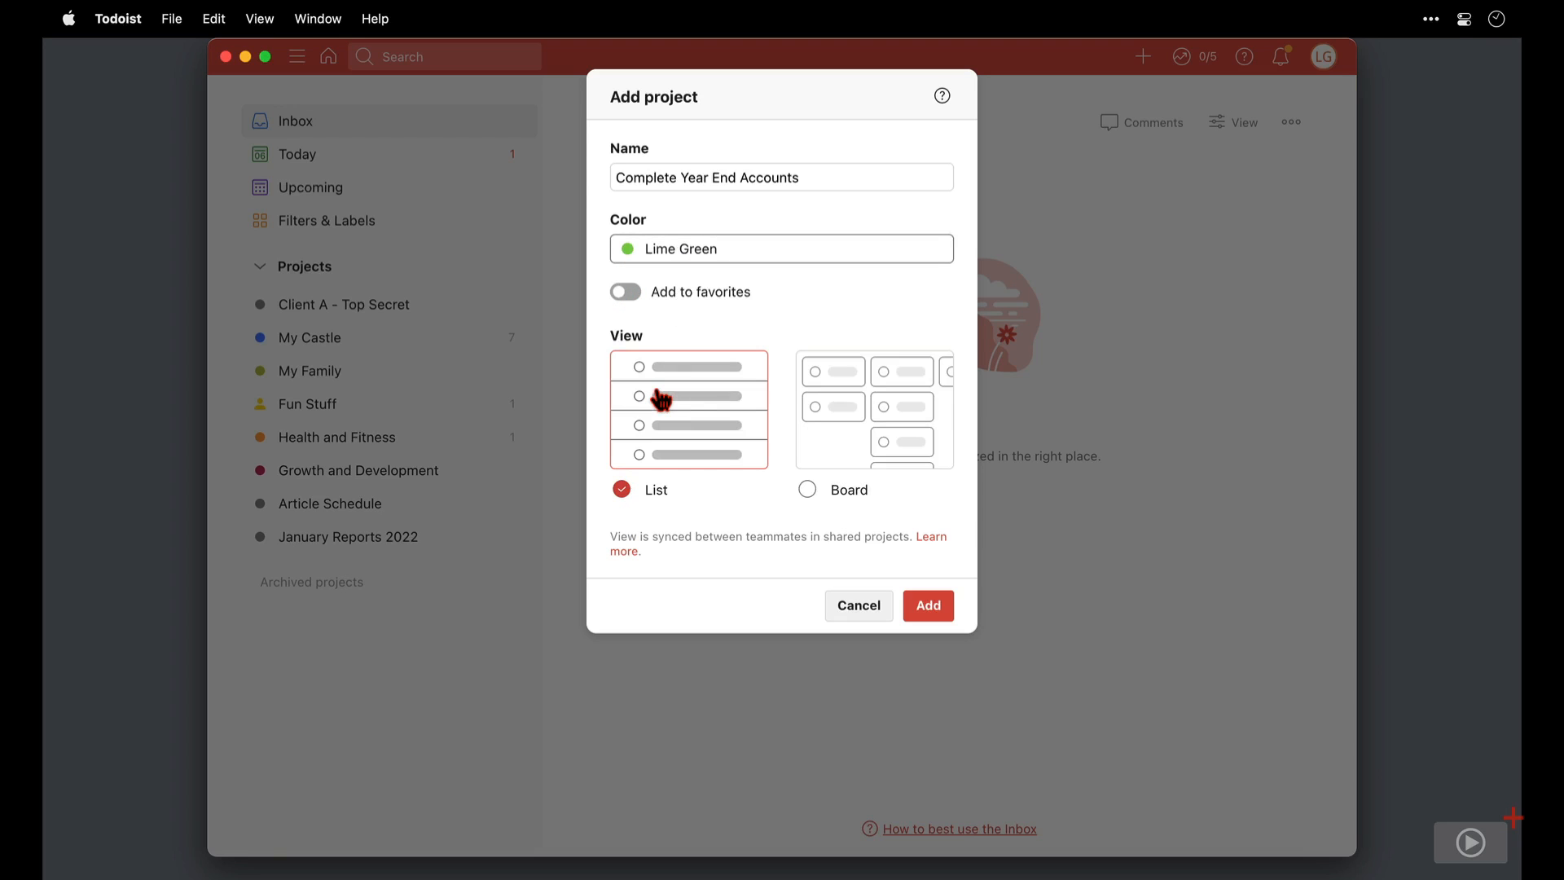
{"action": "left_click", "coordinate": [635, 297]}
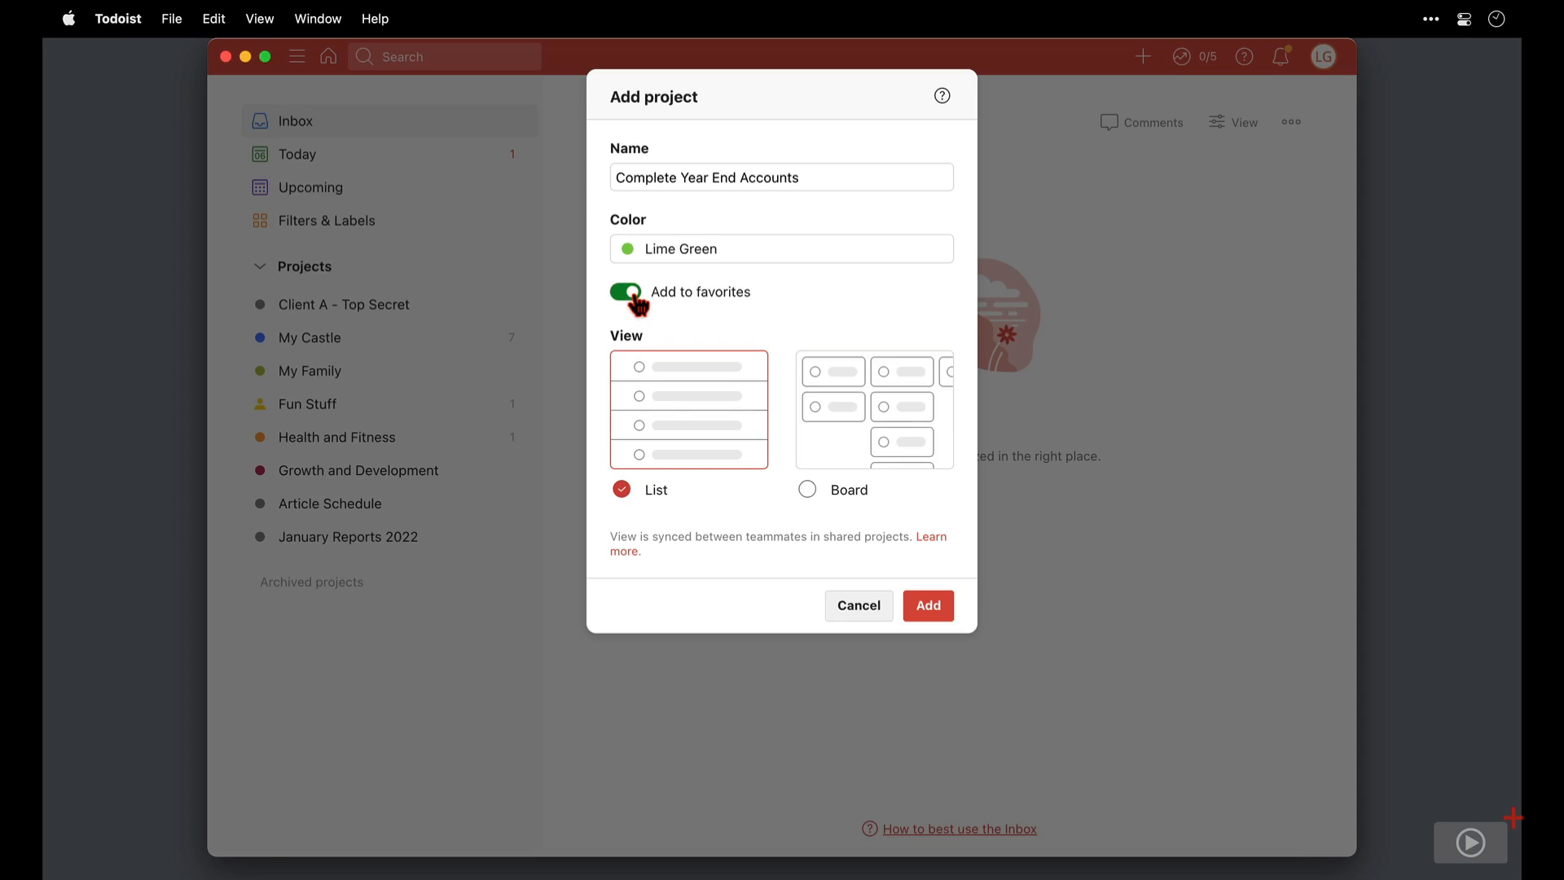
{"action": "left_click", "coordinate": [928, 602]}
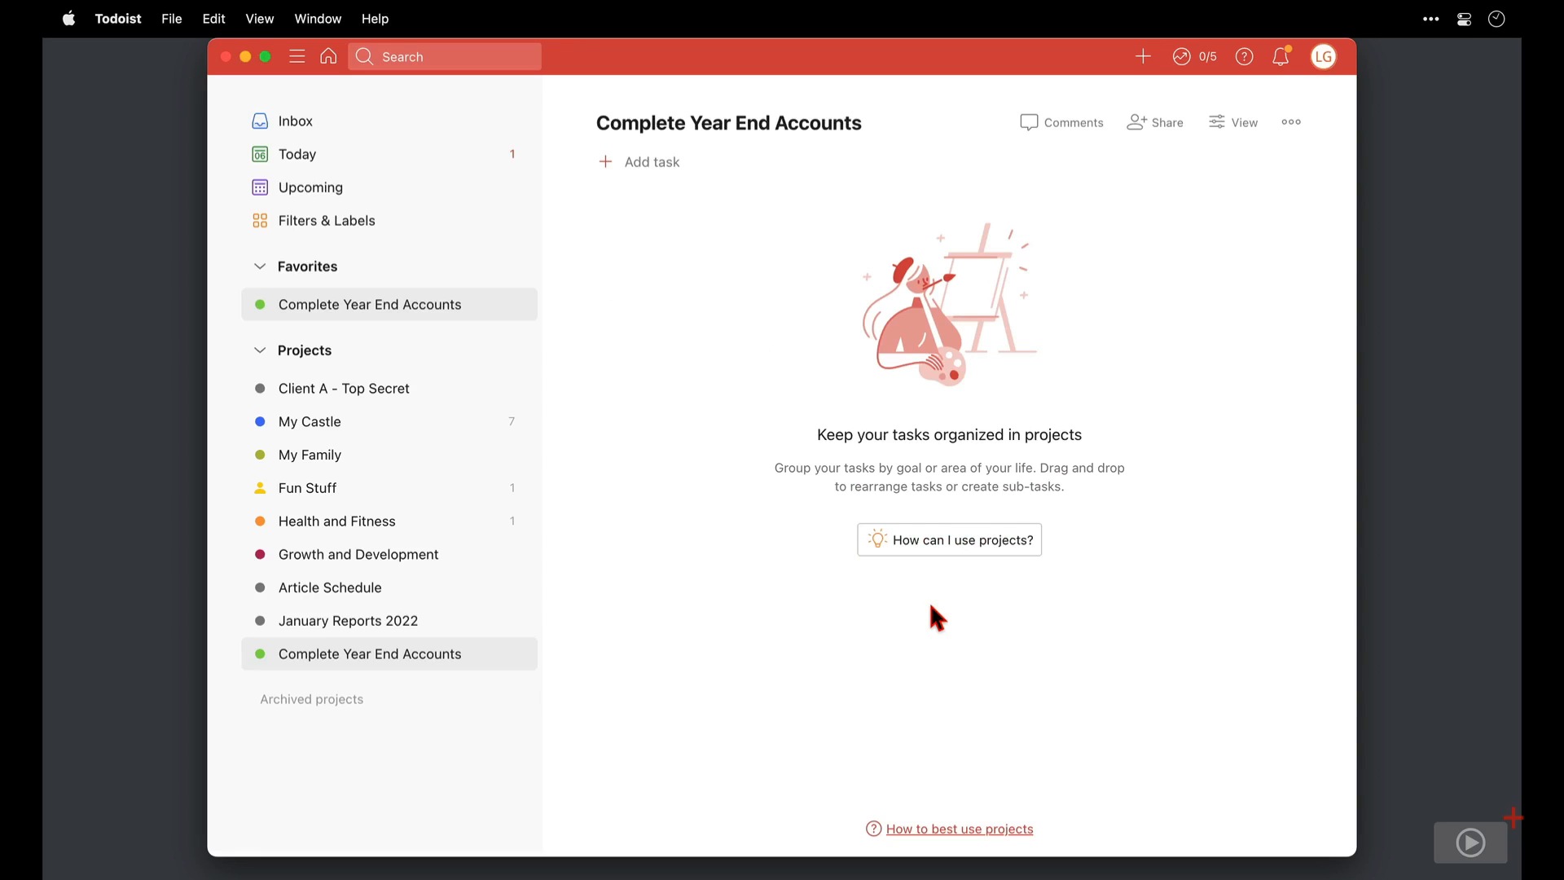
Step: Add a task named "Submit receipts to accountant" to the Complete Year End Accounts project
{"action": "left_click", "coordinate": [656, 163]}
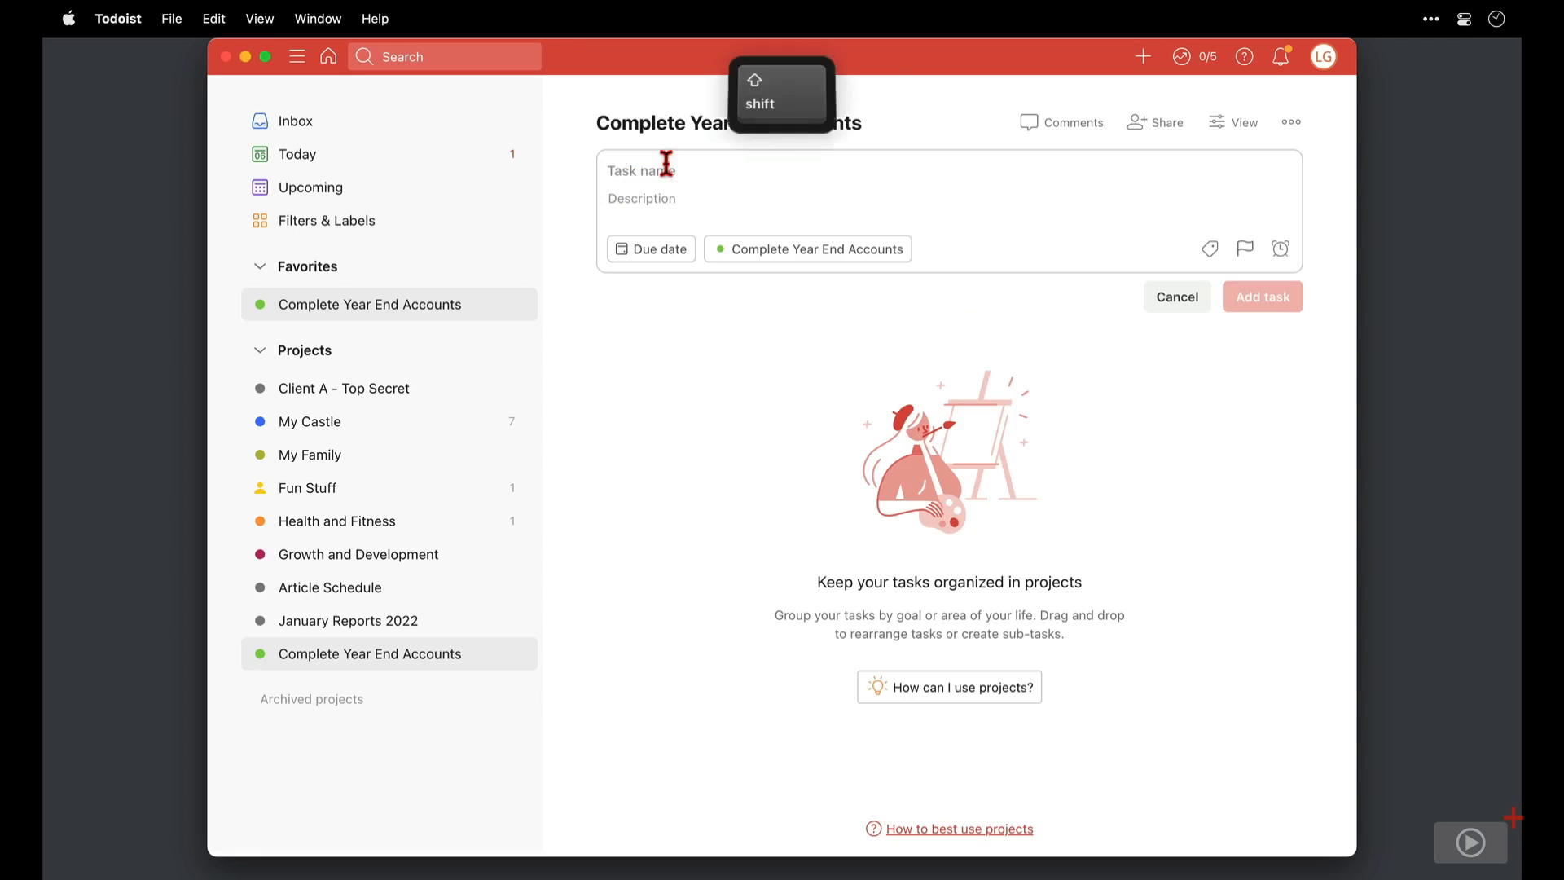
{"action": "type", "text": "Submit receipts to "}
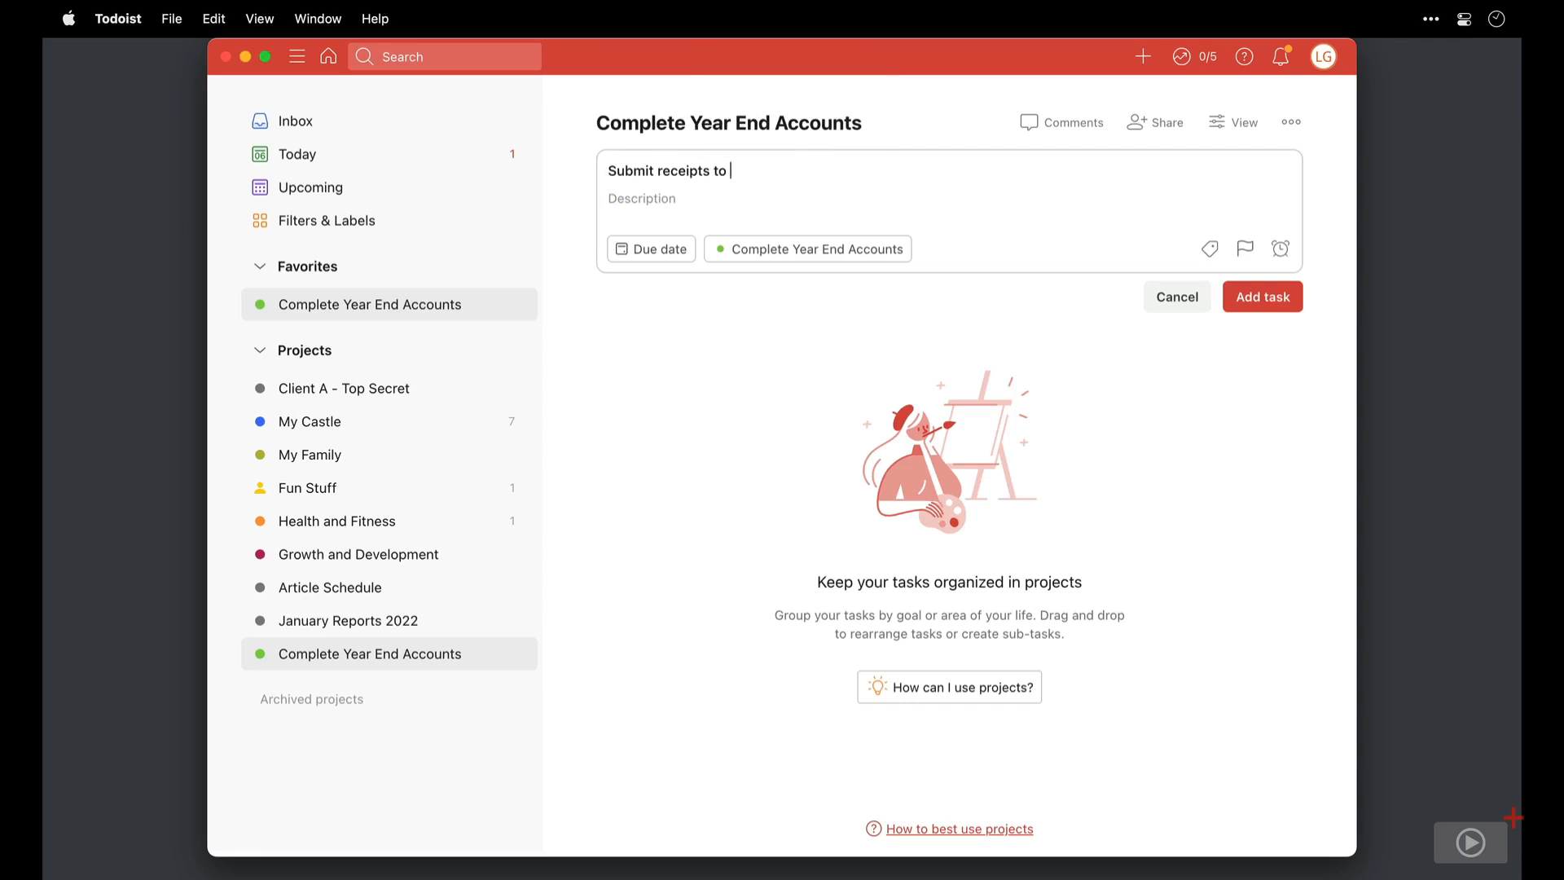
{"action": "type", "text": "accountant"}
{"action": "key", "text": "Return"}
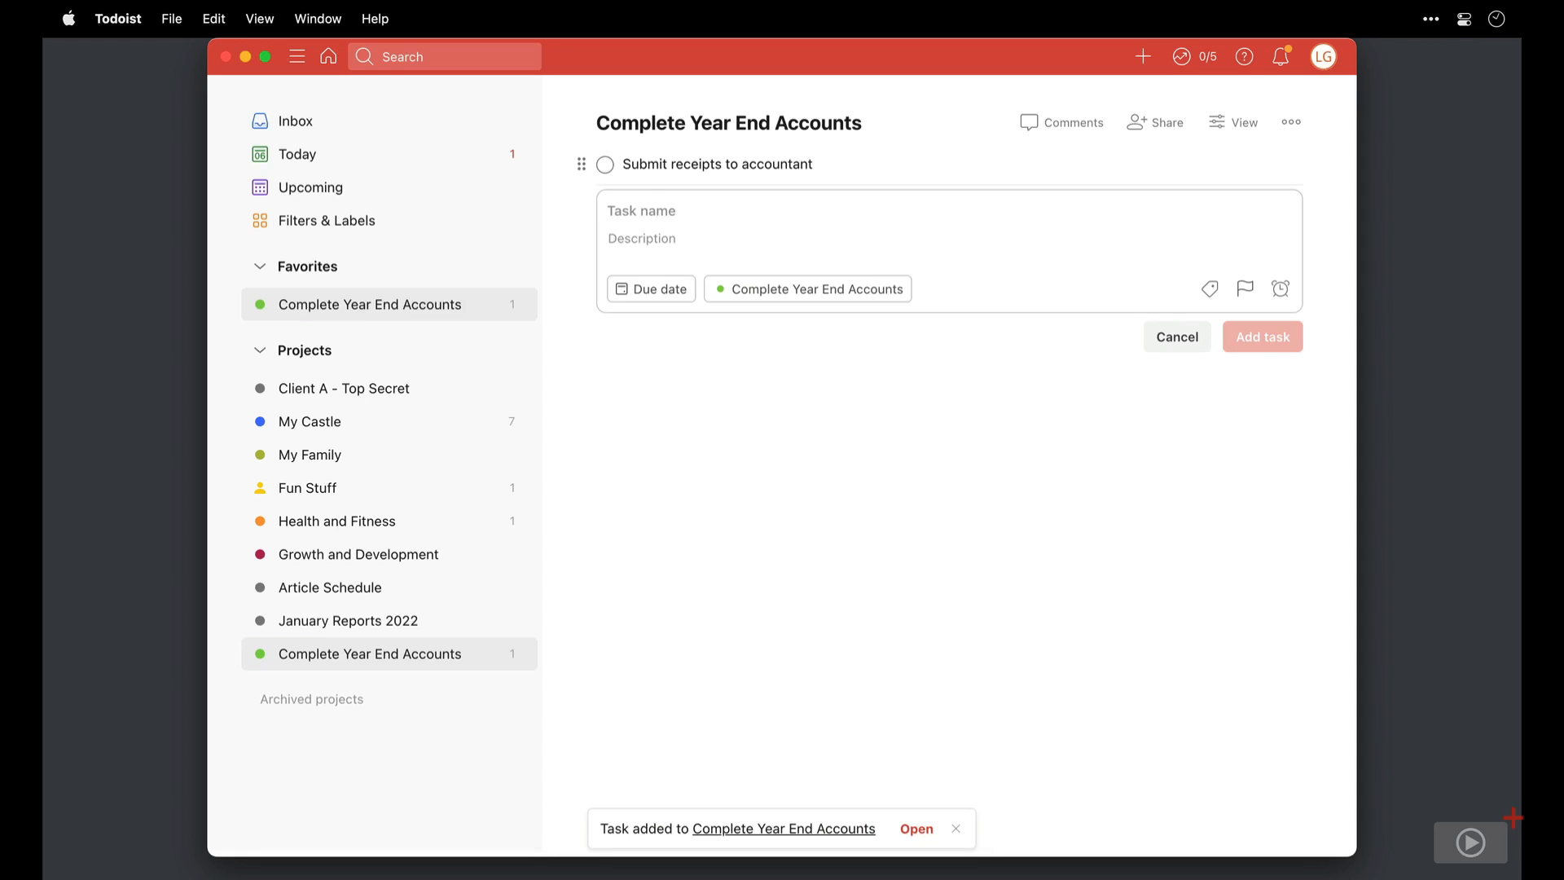
{"action": "key", "text": "Escape"}
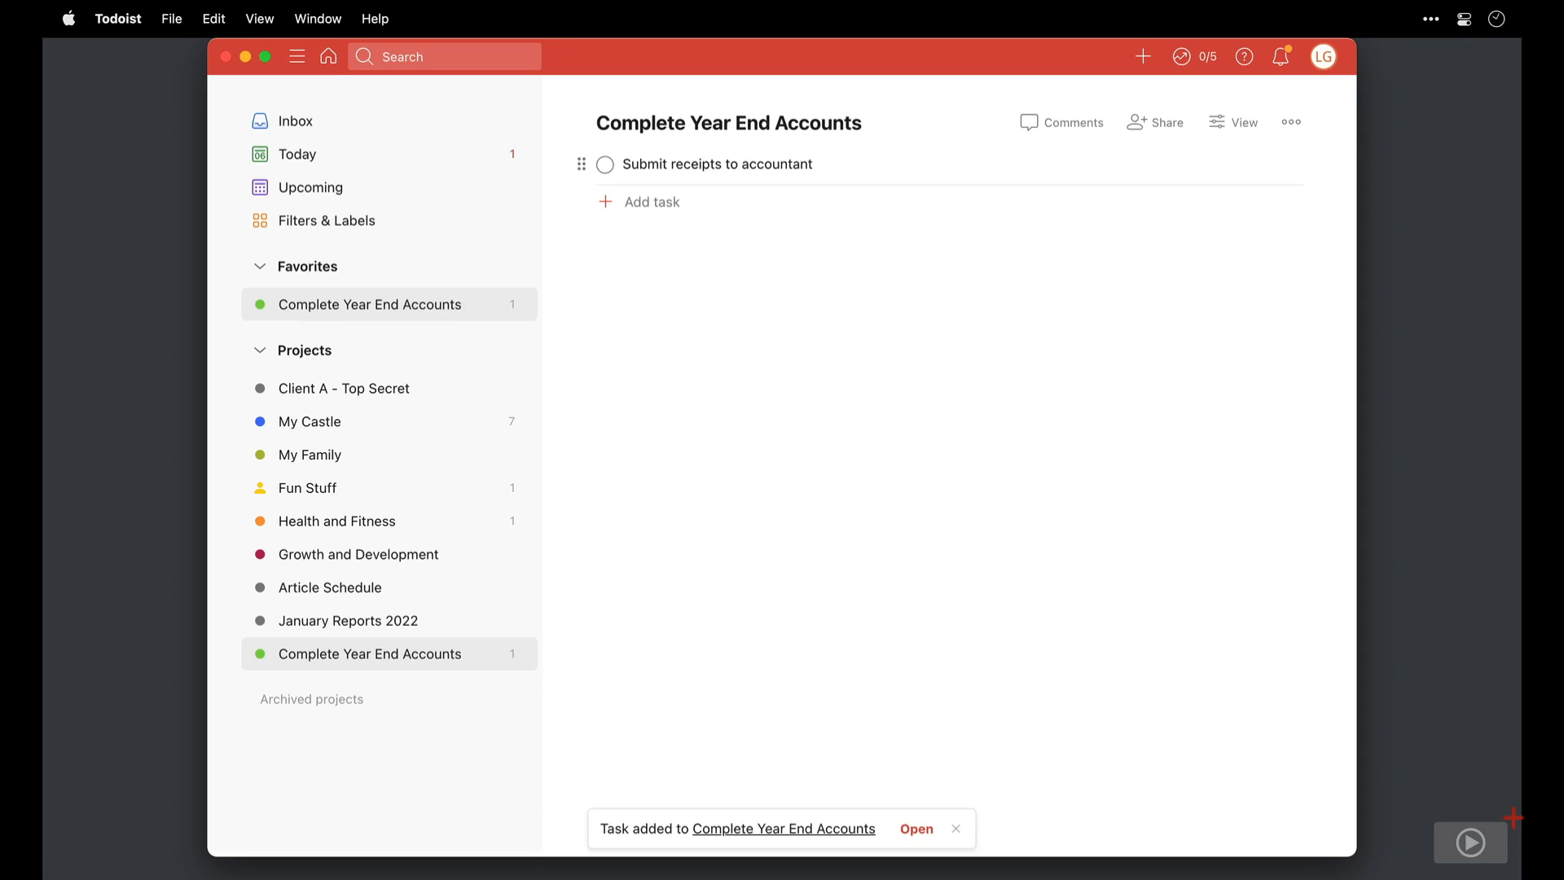
Step: Save the description "Need these for the year end accounts" on the "Submit receipts to accountant" task
{"action": "left_click", "coordinate": [896, 173]}
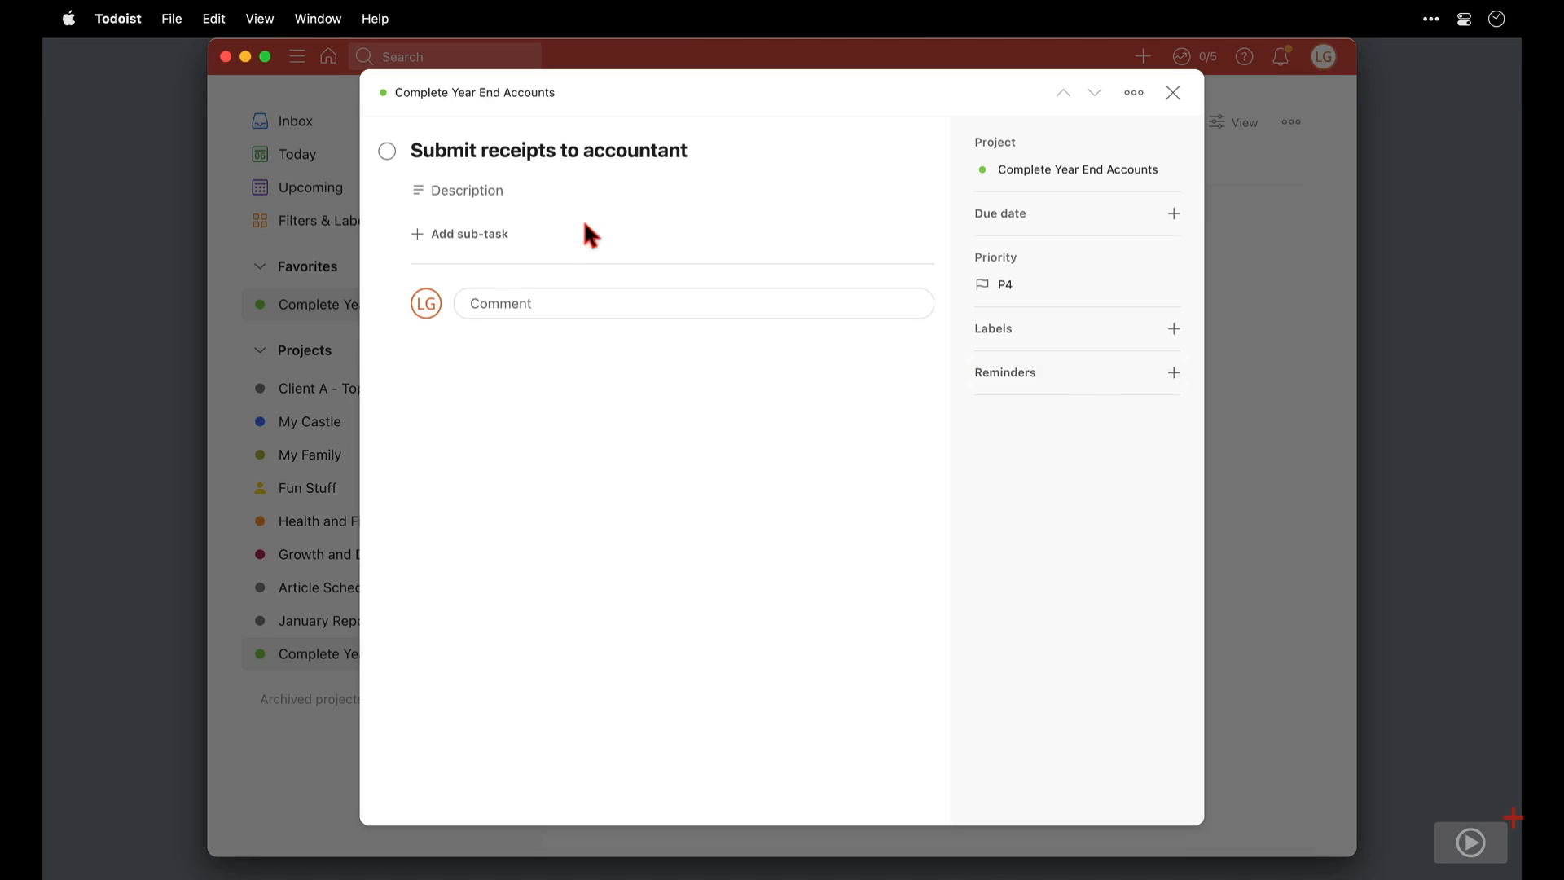
{"action": "left_click", "coordinate": [515, 193]}
{"action": "type", "text": "Ne"}
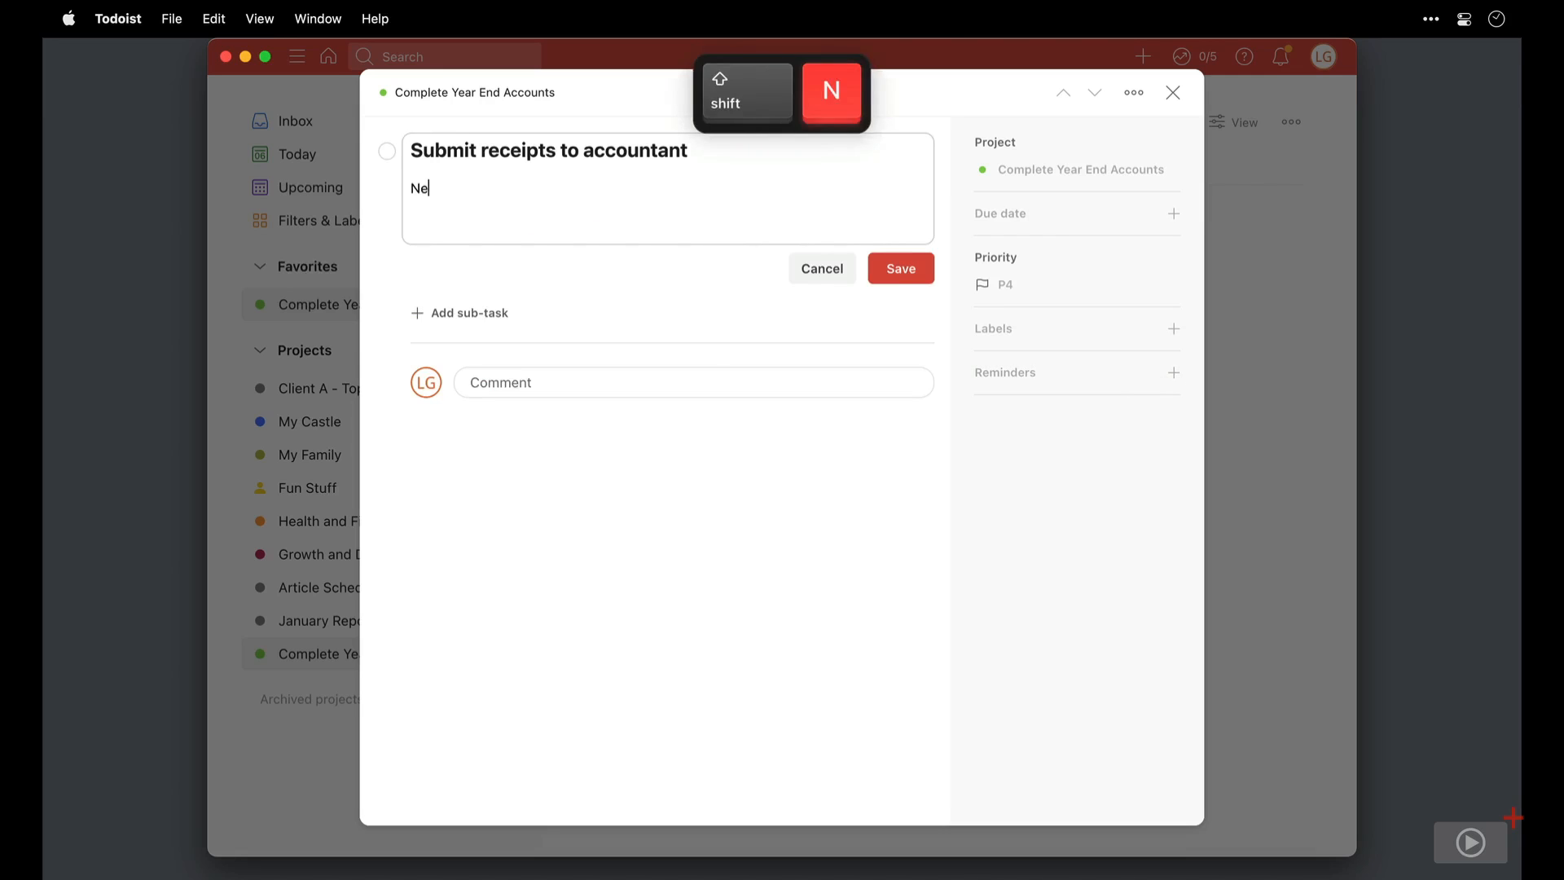
{"action": "type", "text": "ed these for"}
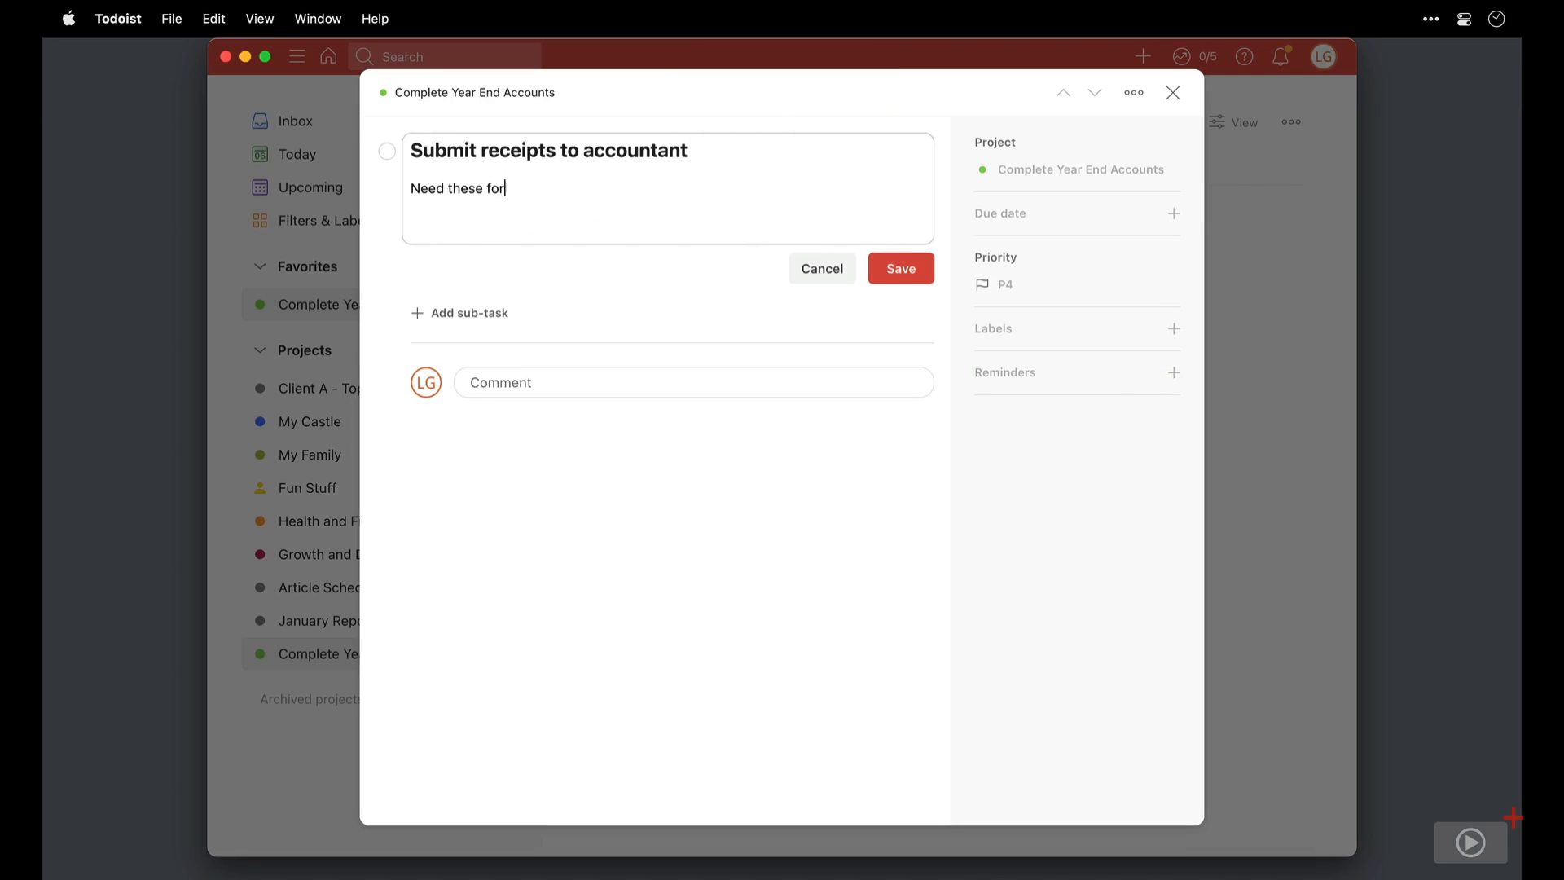
{"action": "type", "text": " the year end accounts"}
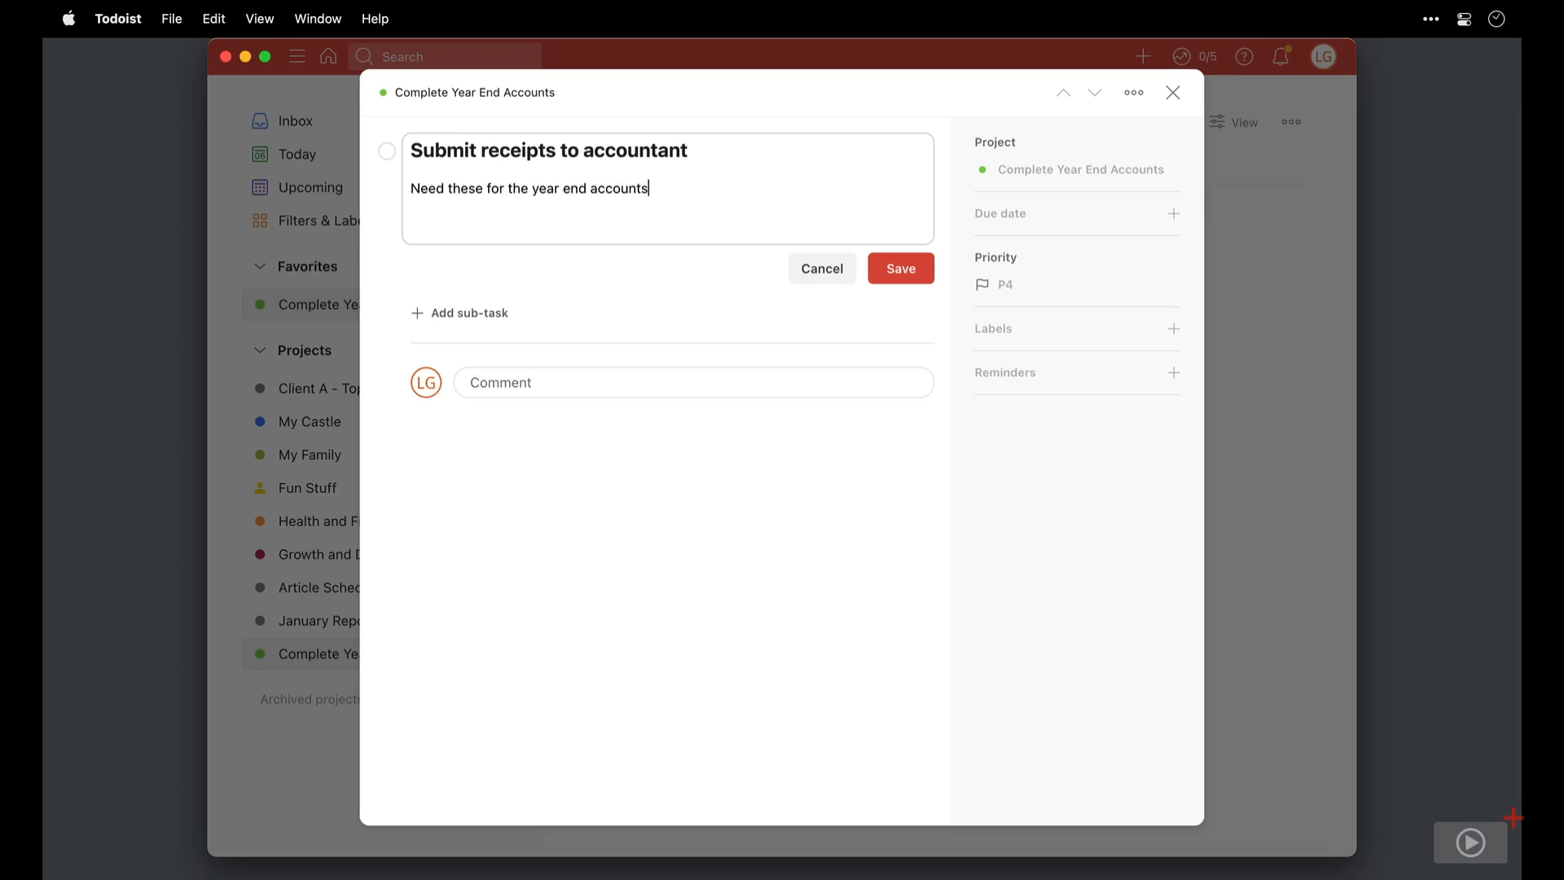
{"action": "left_click", "coordinate": [919, 273]}
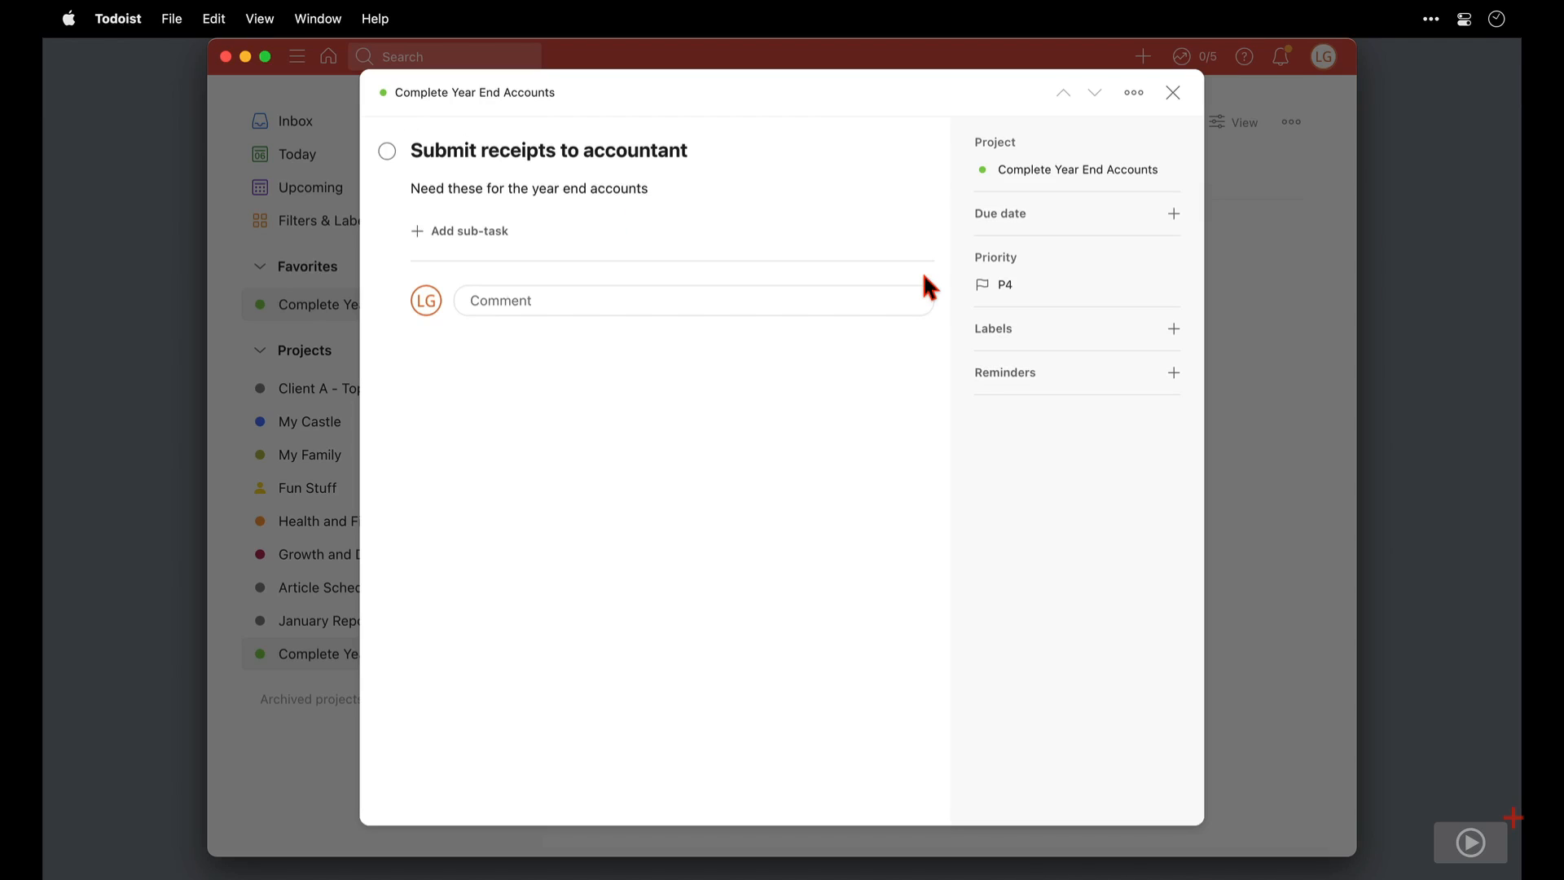
Step: Add a sub-task "Gather together receipts" with priority p2 and a new label "mac"
{"action": "key", "text": "Tab"}
{"action": "key", "text": "Tab"}
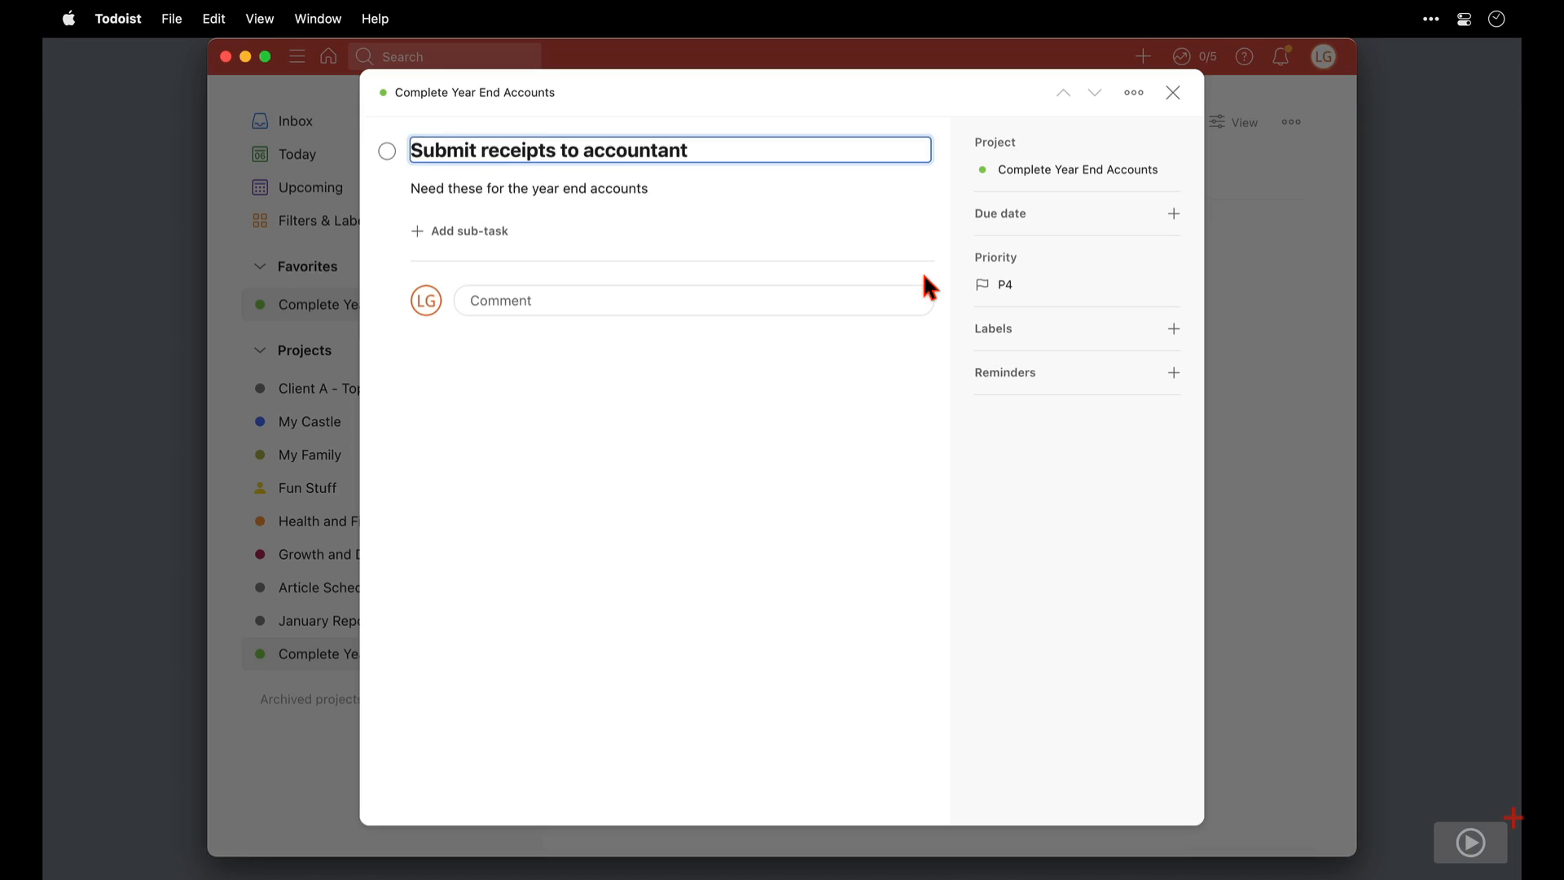
{"action": "key", "text": "Tab"}
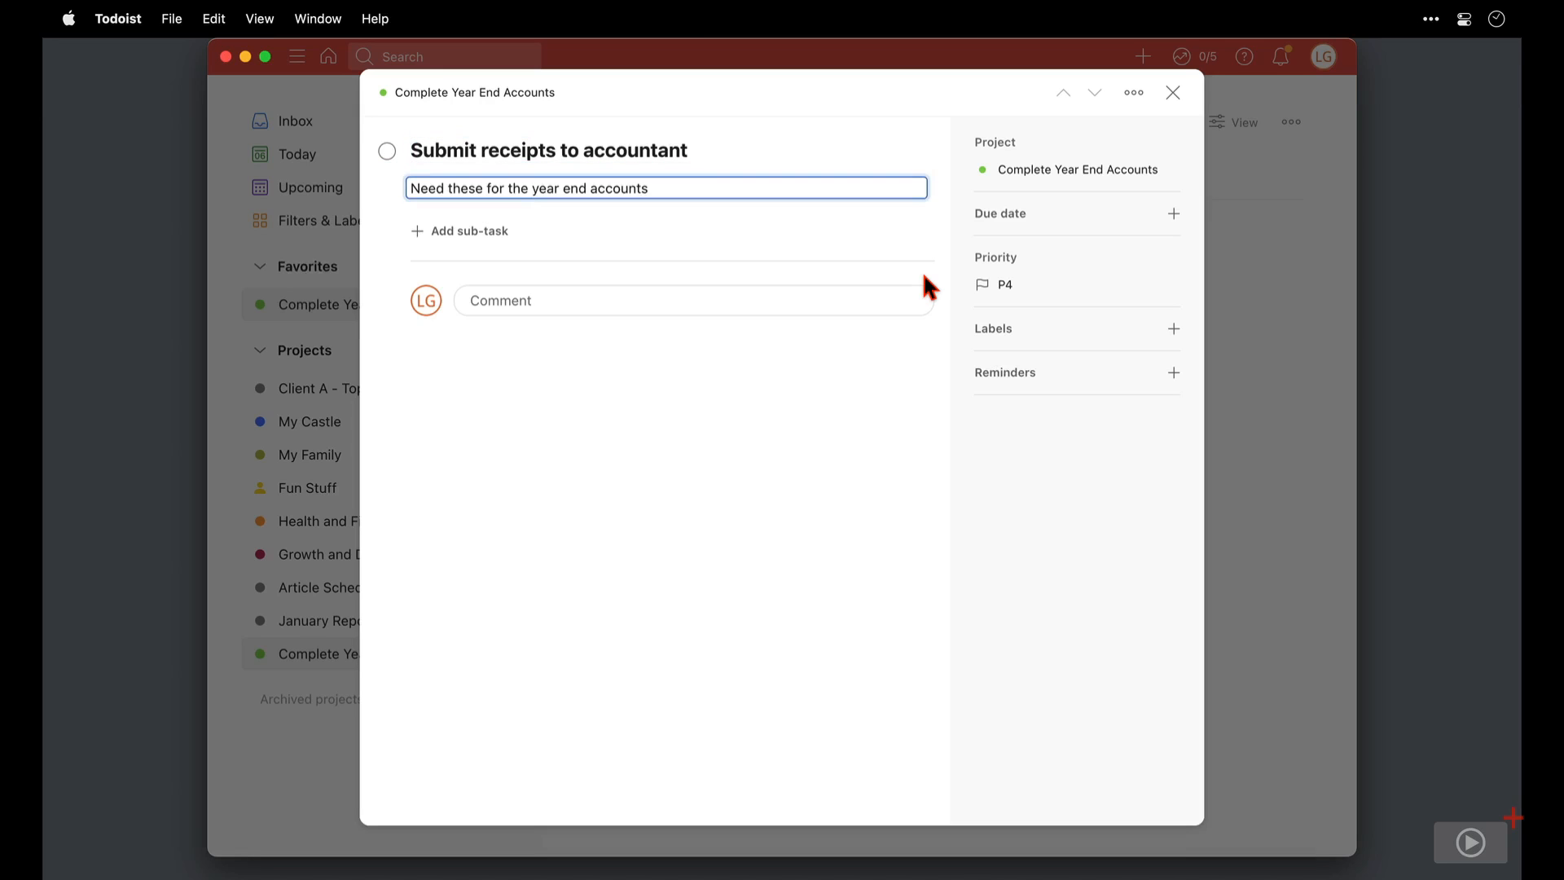
{"action": "key", "text": "Tab"}
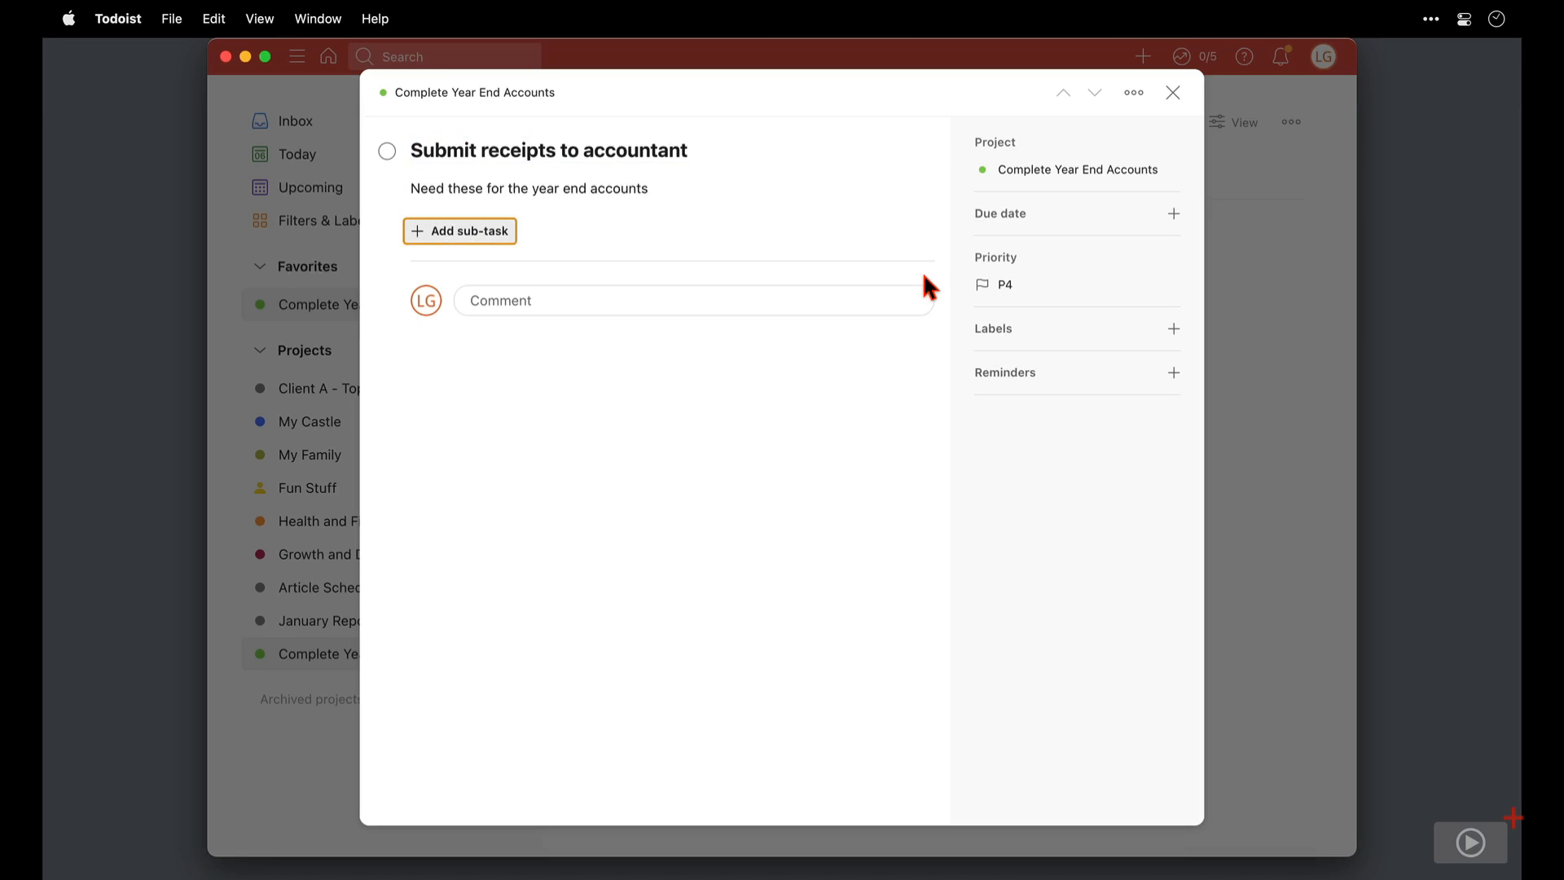
{"action": "key", "text": "Return"}
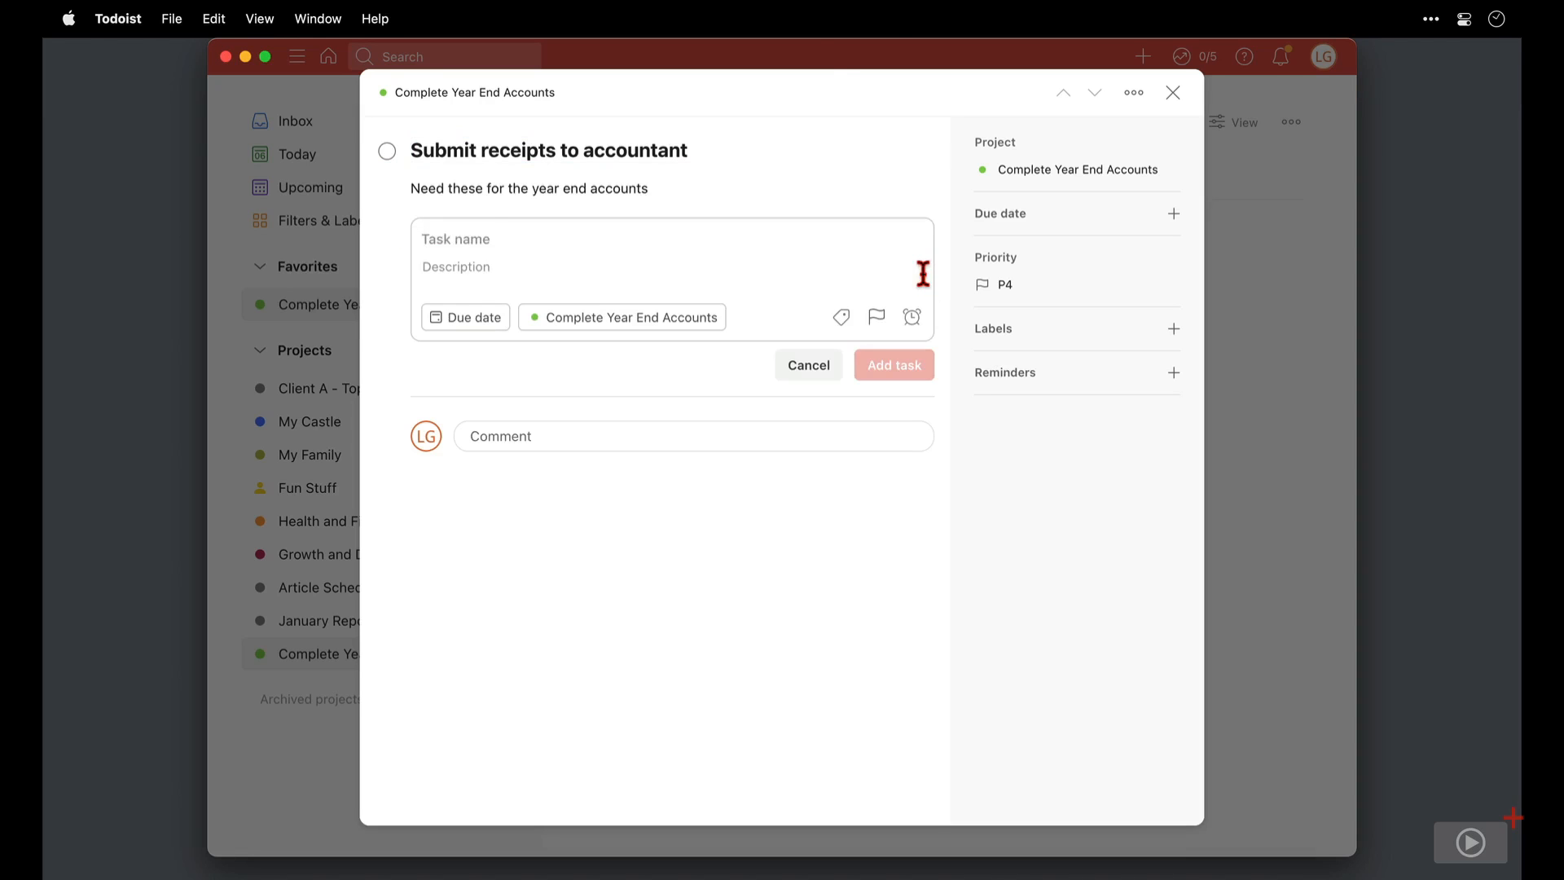
{"action": "type", "text": "Gather"}
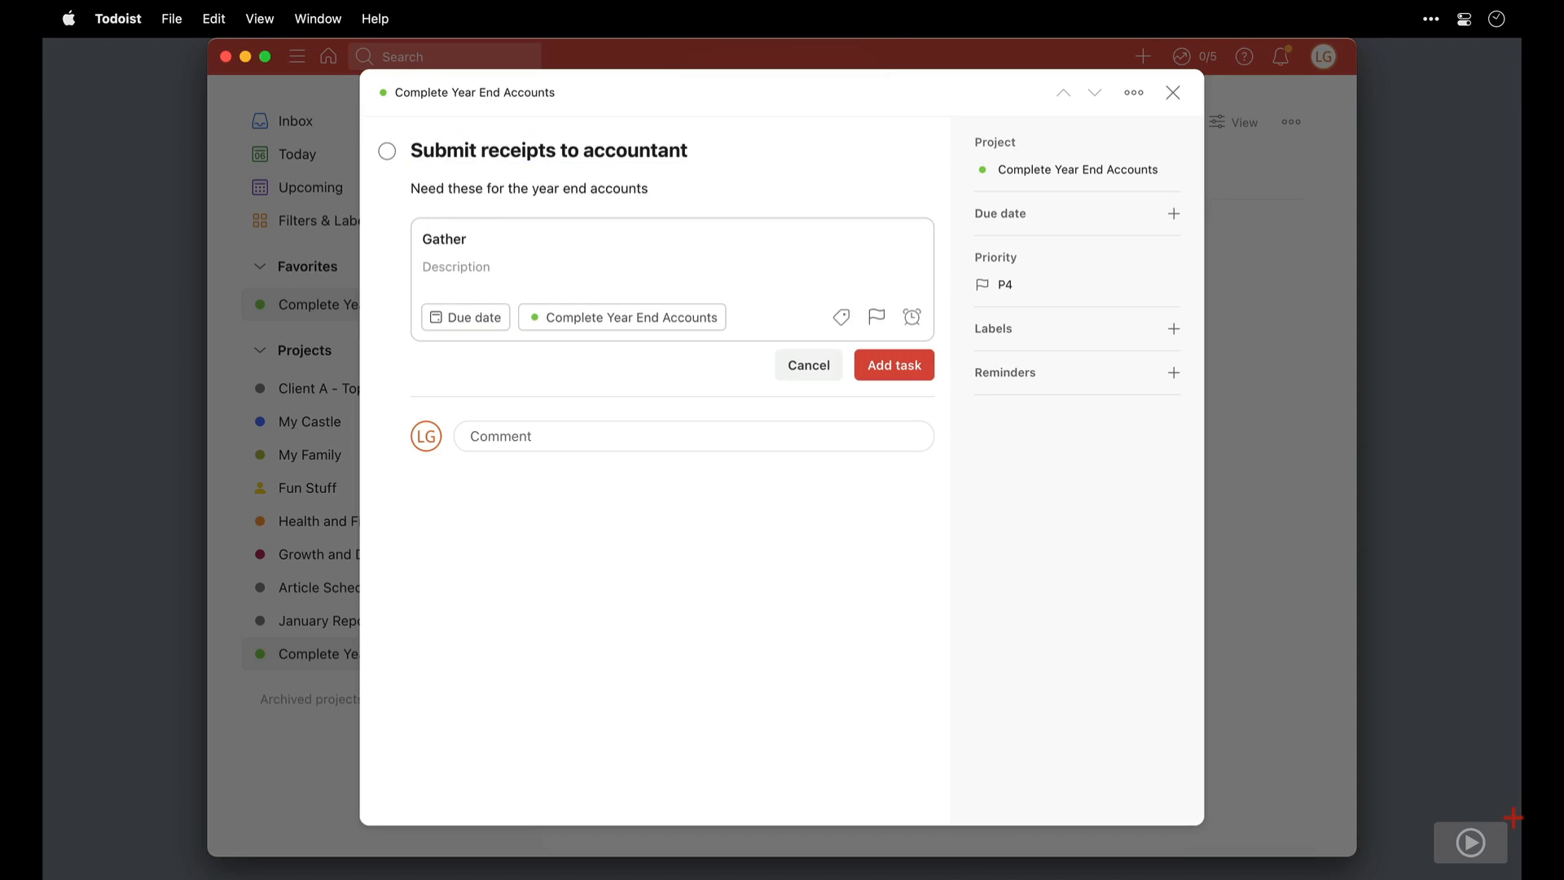
{"action": "type", "text": " together receipts"}
{"action": "type", "text": "p2 "}
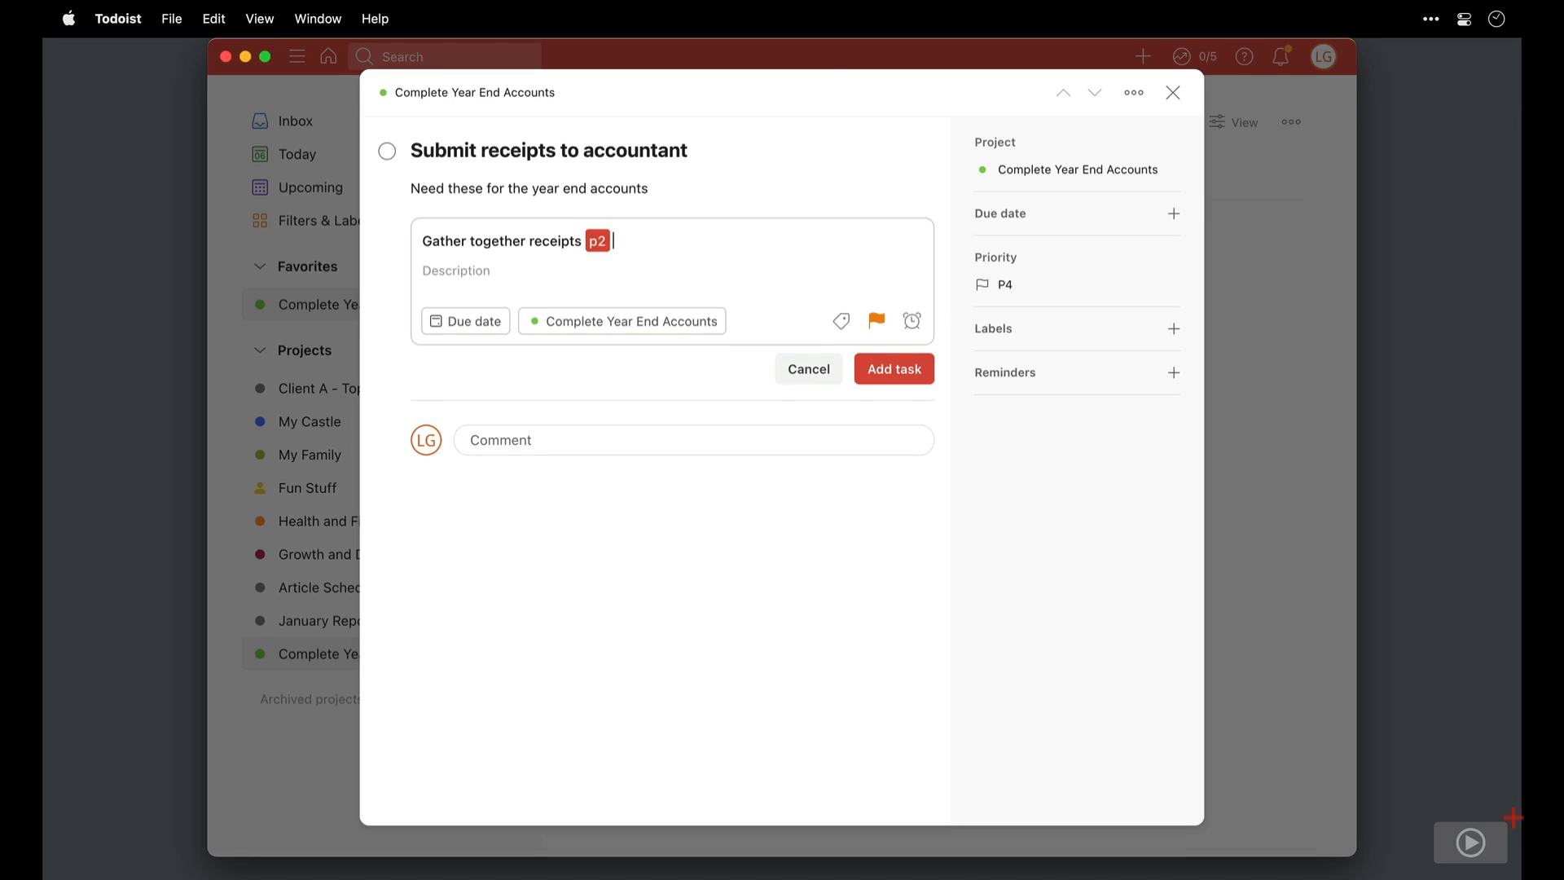
{"action": "type", "text": "@"}
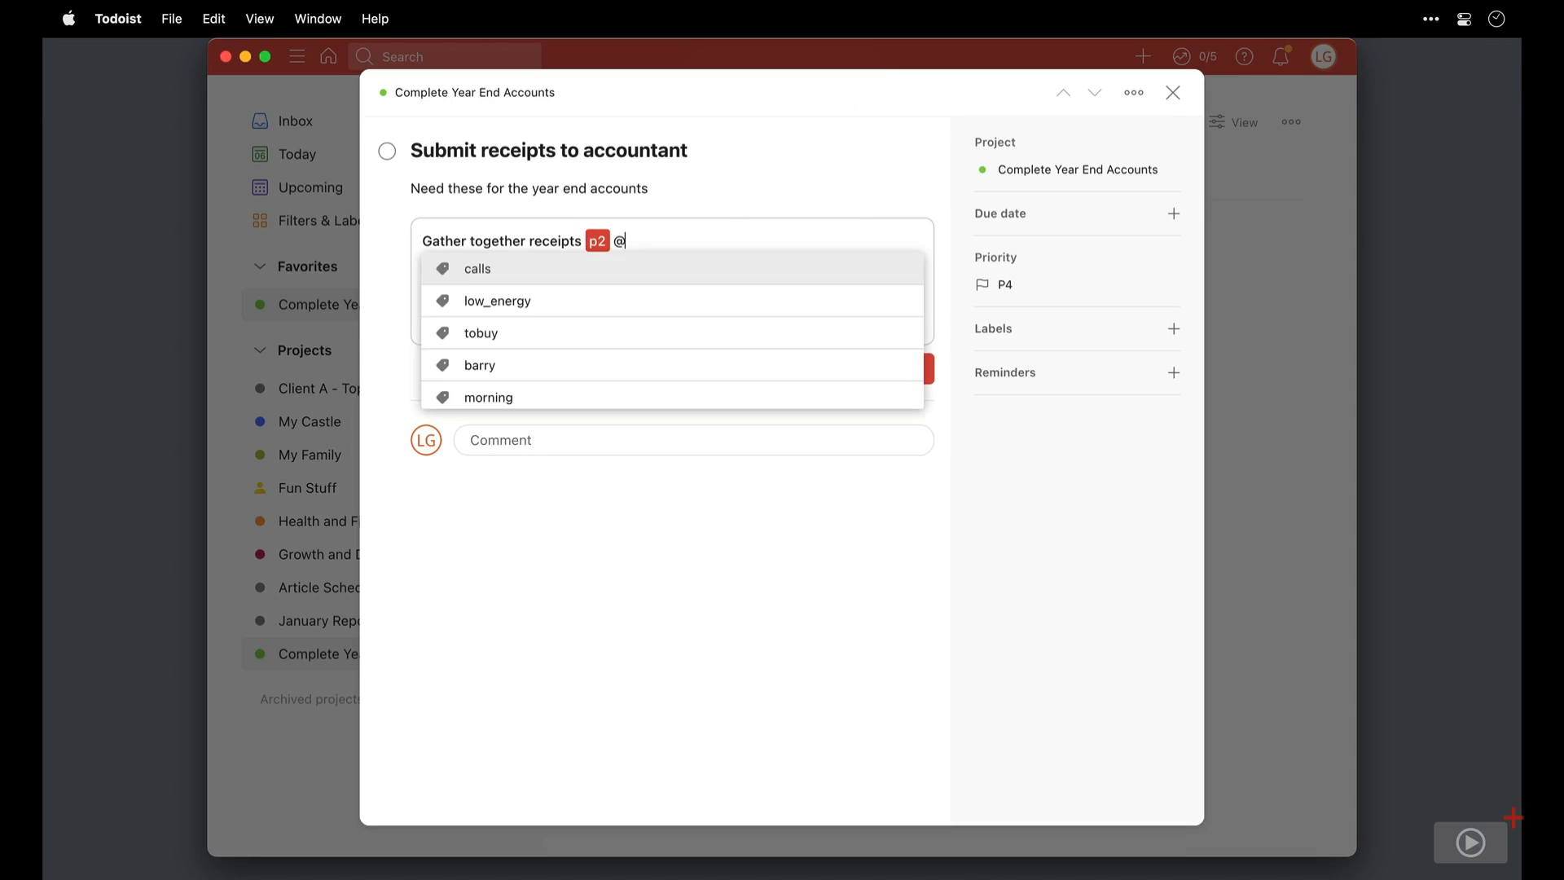
{"action": "type", "text": "mac"}
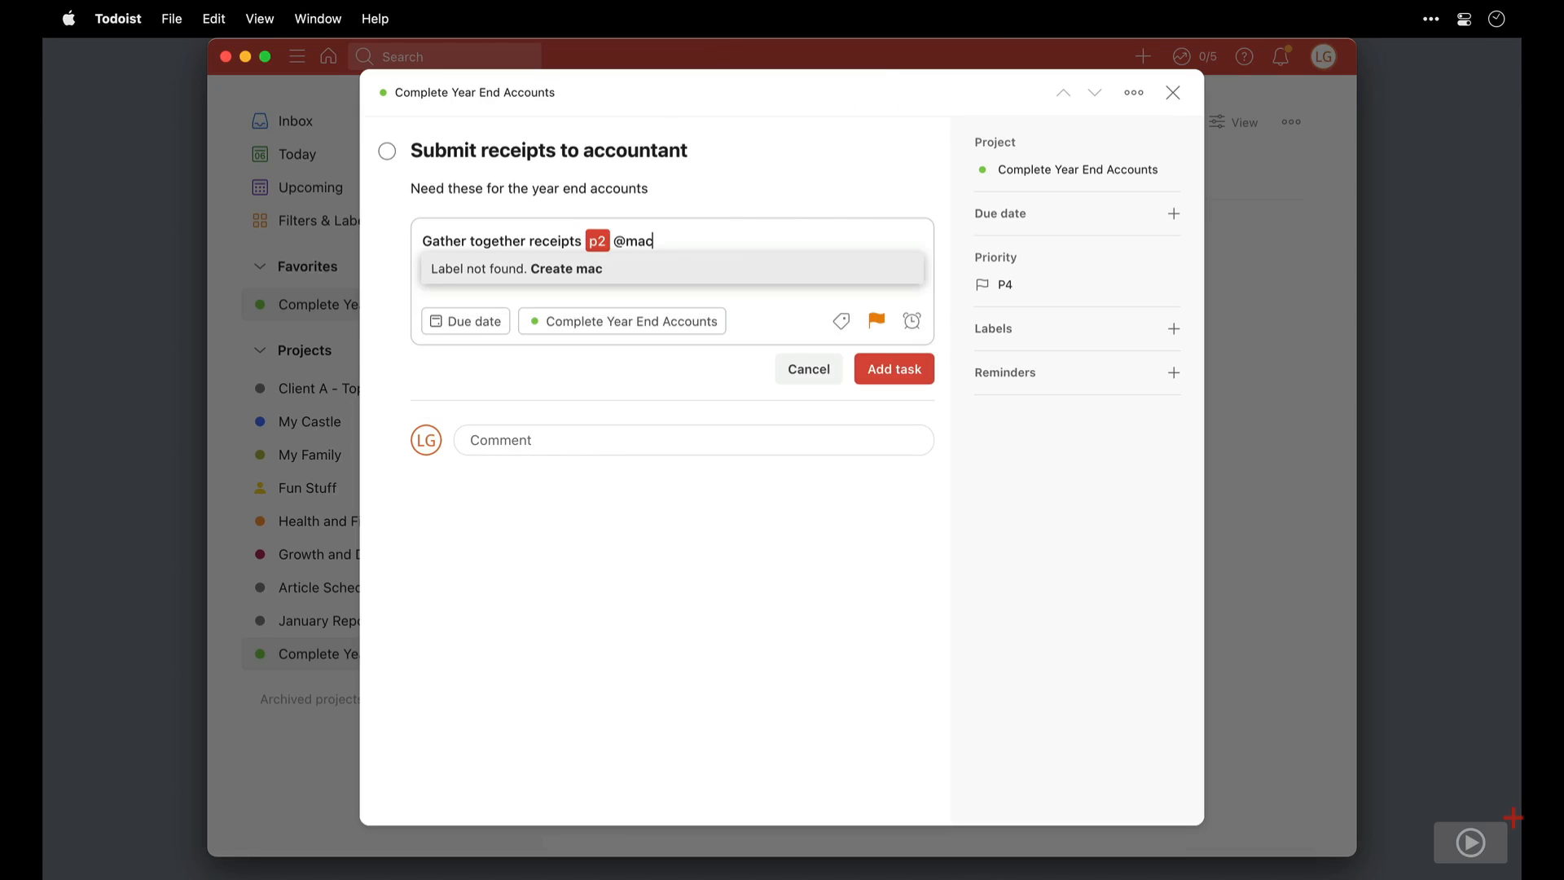
{"action": "left_click", "coordinate": [684, 270]}
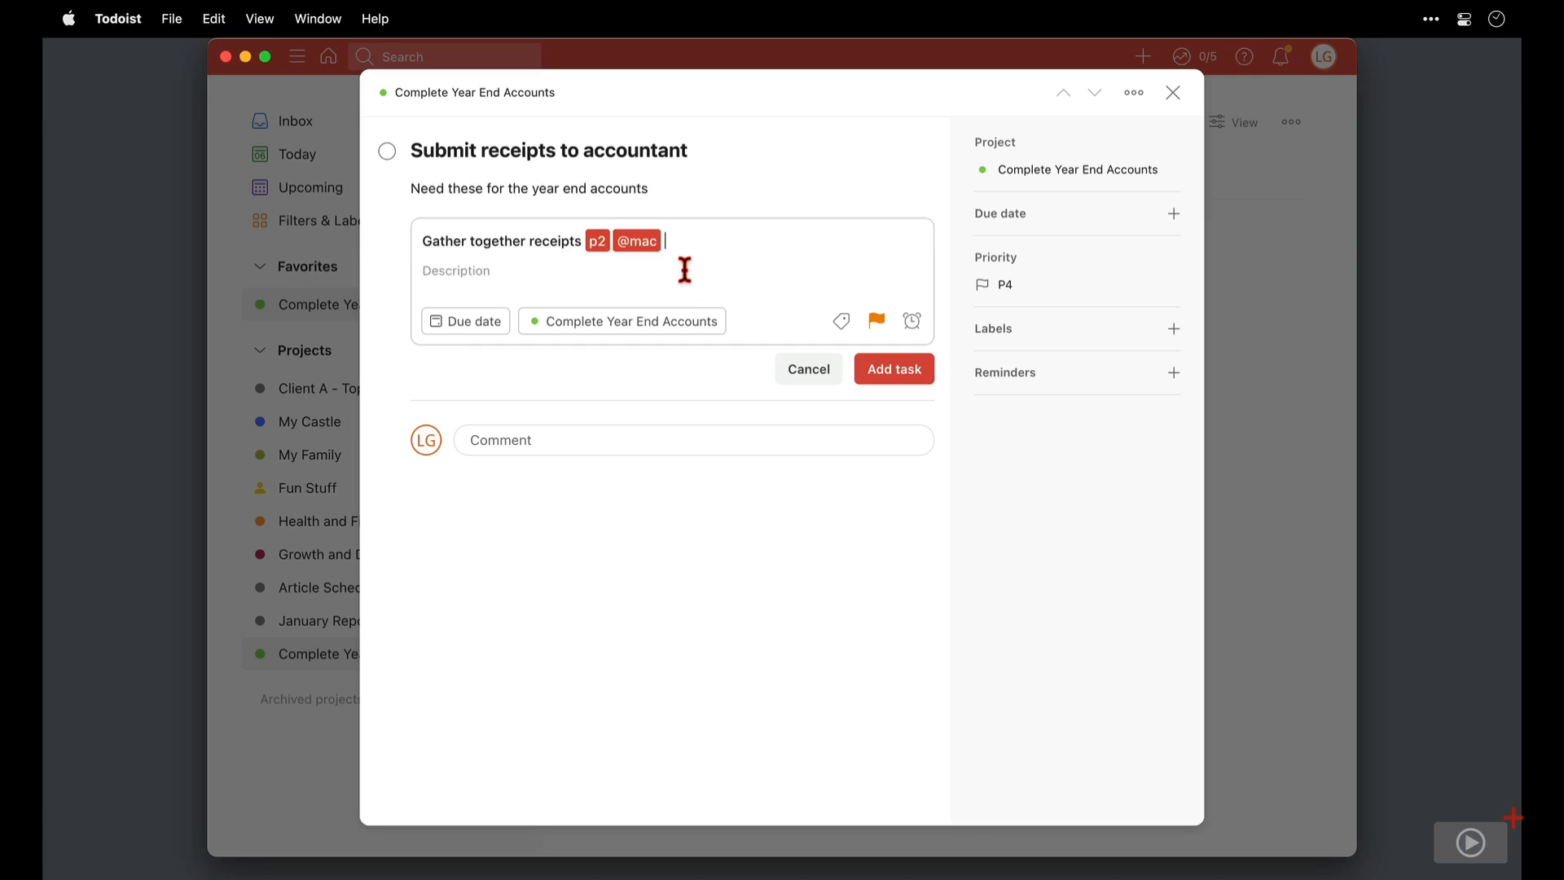
{"action": "key", "text": "Return"}
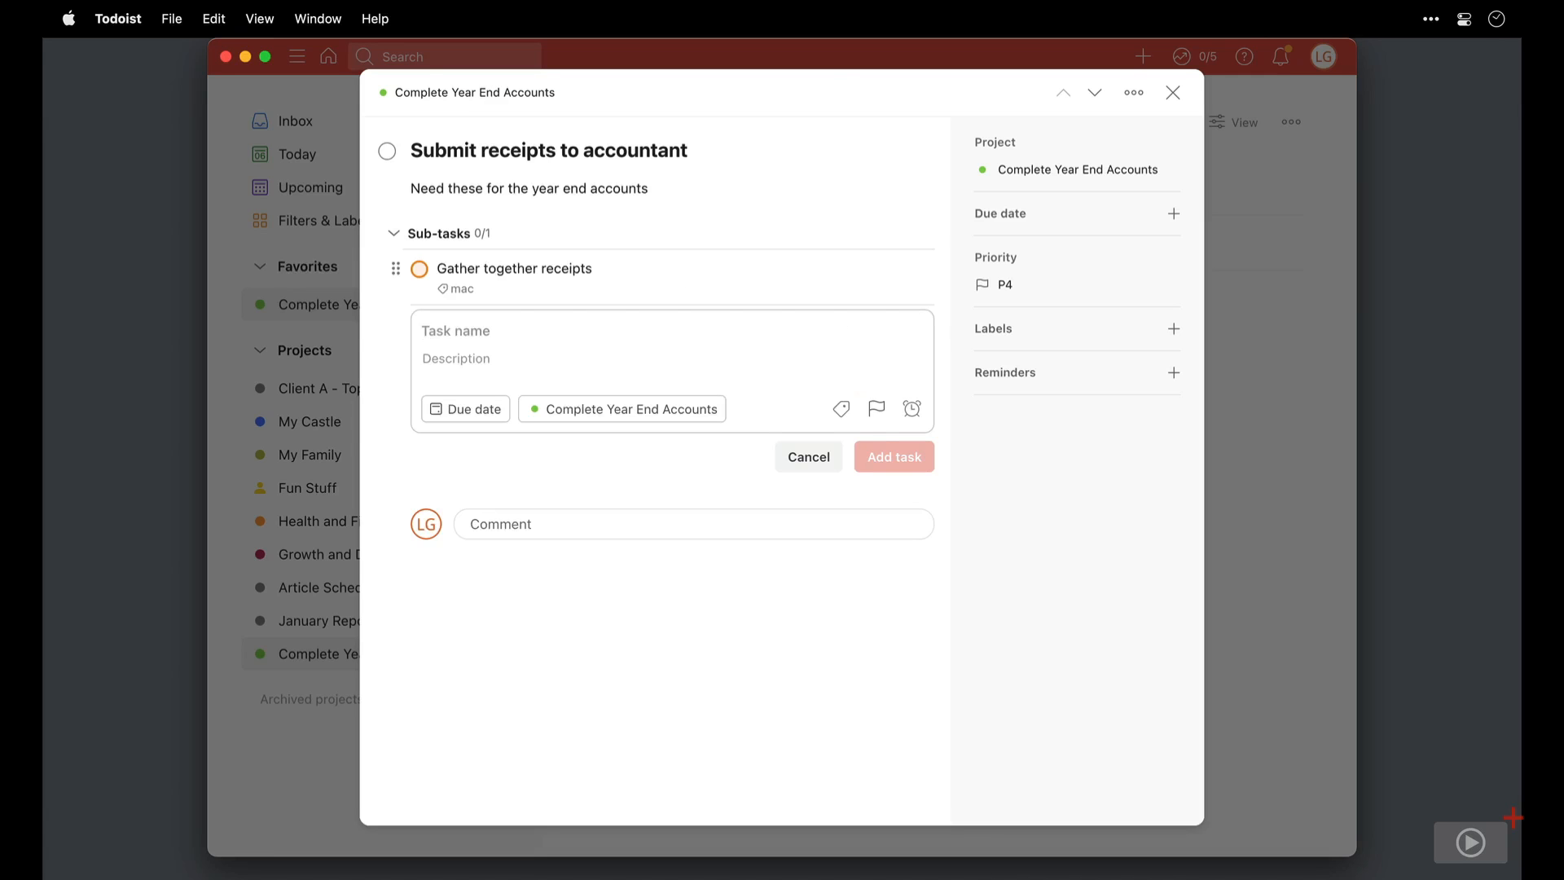
Step: Add a second sub-task "Rename Receipts" with priority p2 and the label "mac"
{"action": "key", "text": "shift"}
{"action": "type", "text": "Rename "}
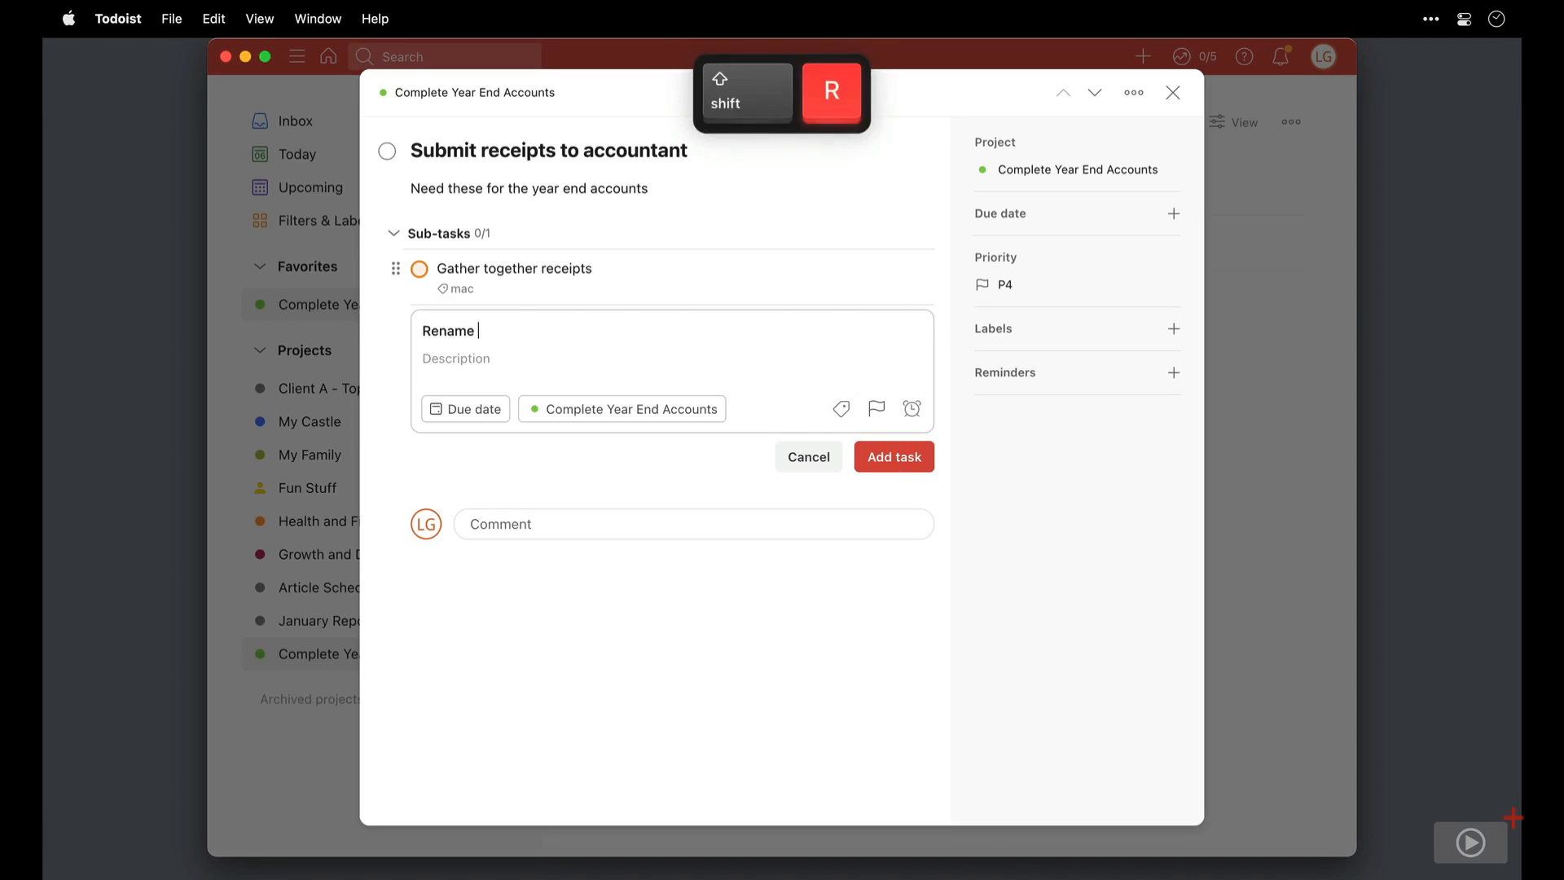
{"action": "type", "text": "Receipts"}
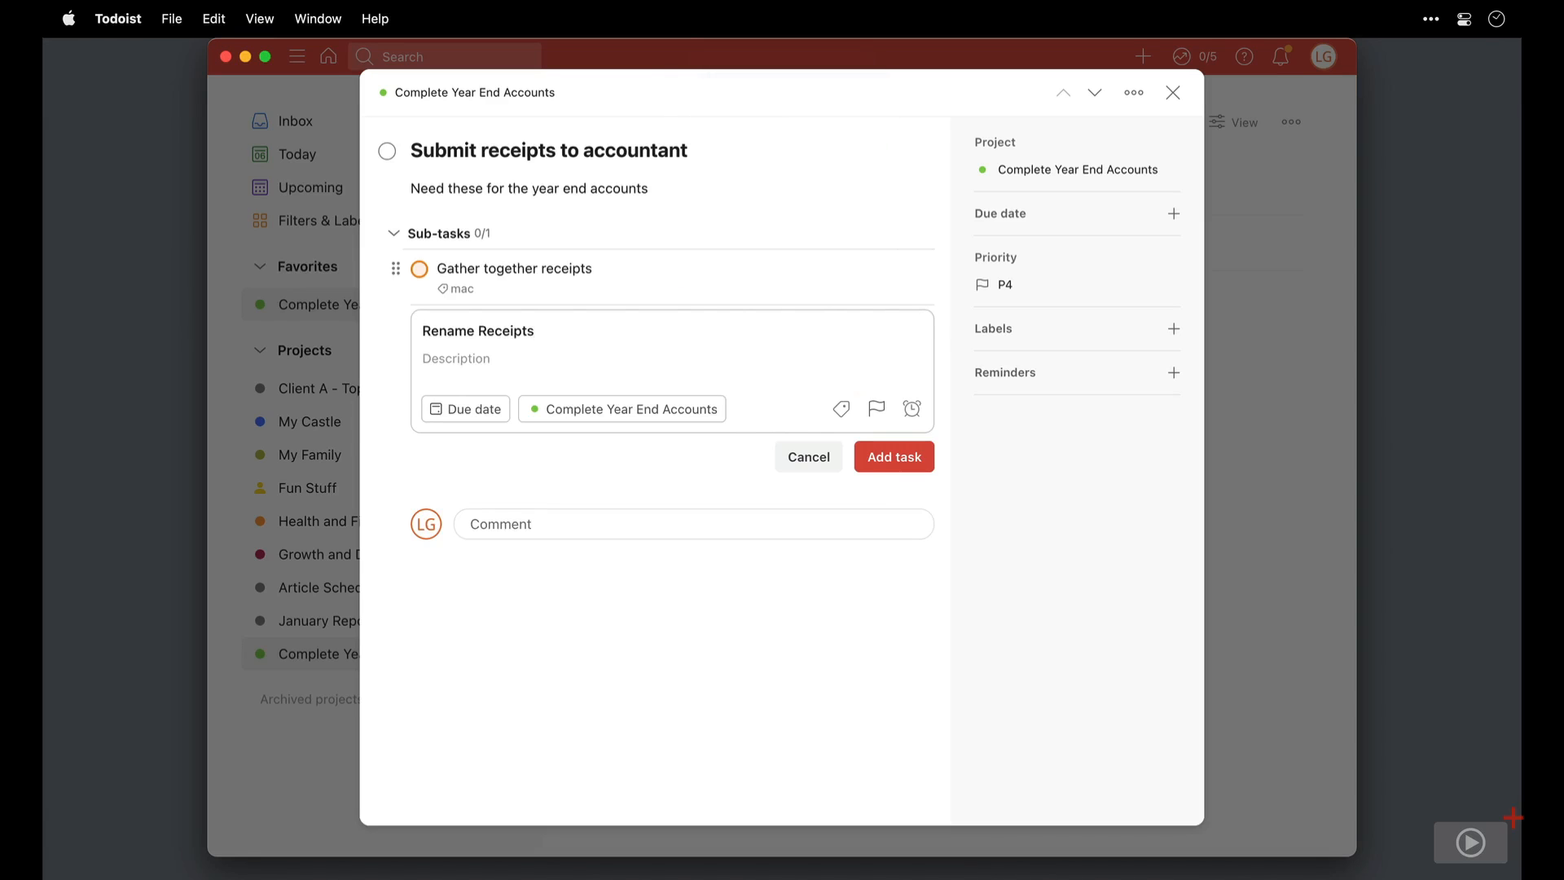
{"action": "type", "text": " p2"}
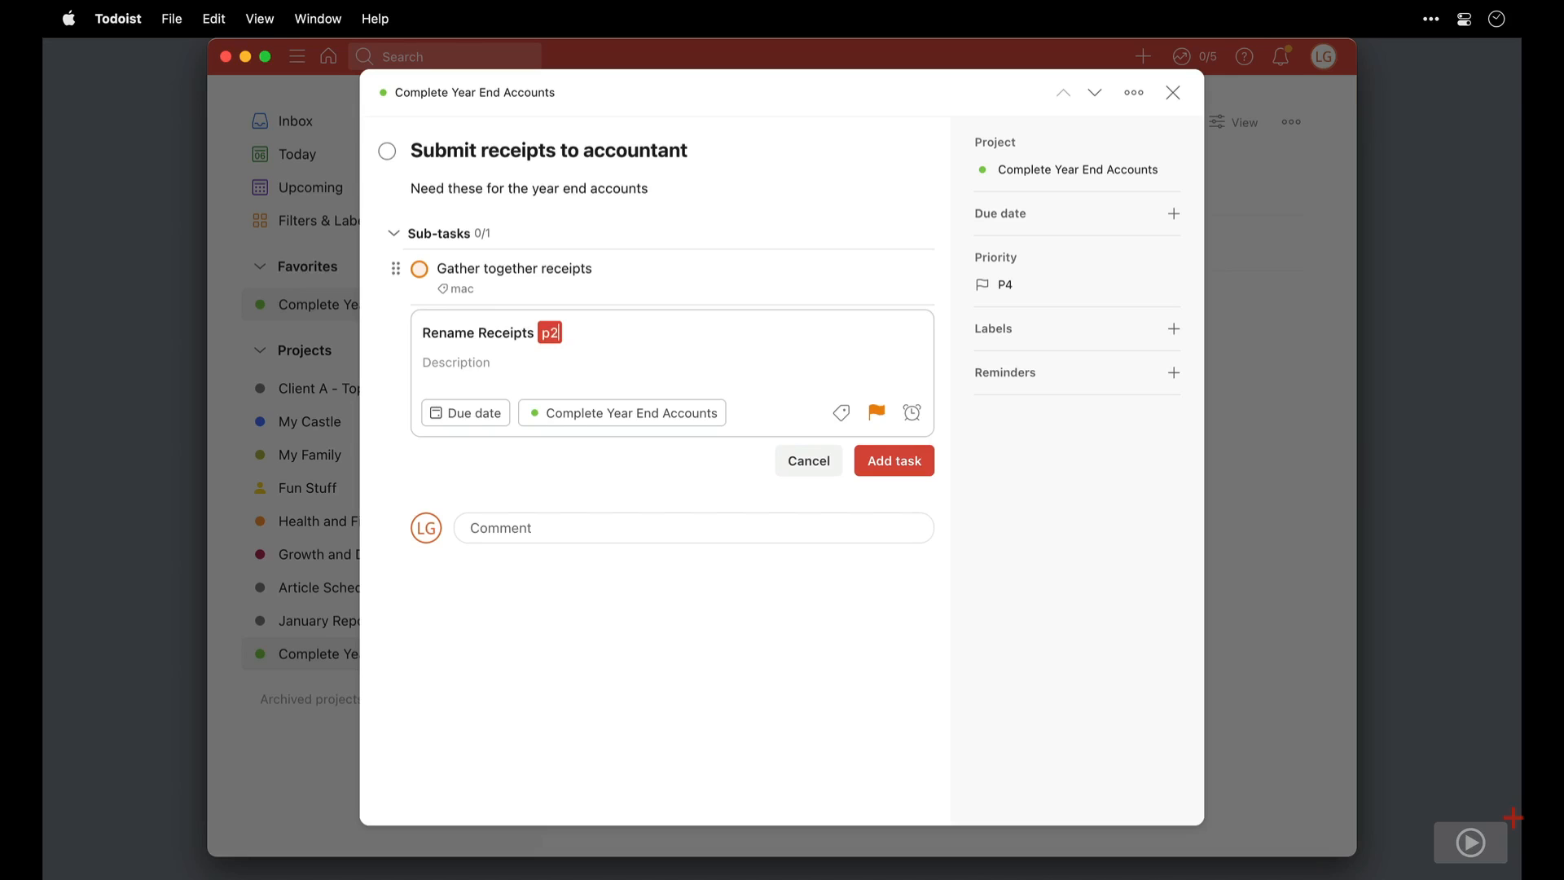
{"action": "type", "text": " @mac"}
{"action": "key", "text": "Return"}
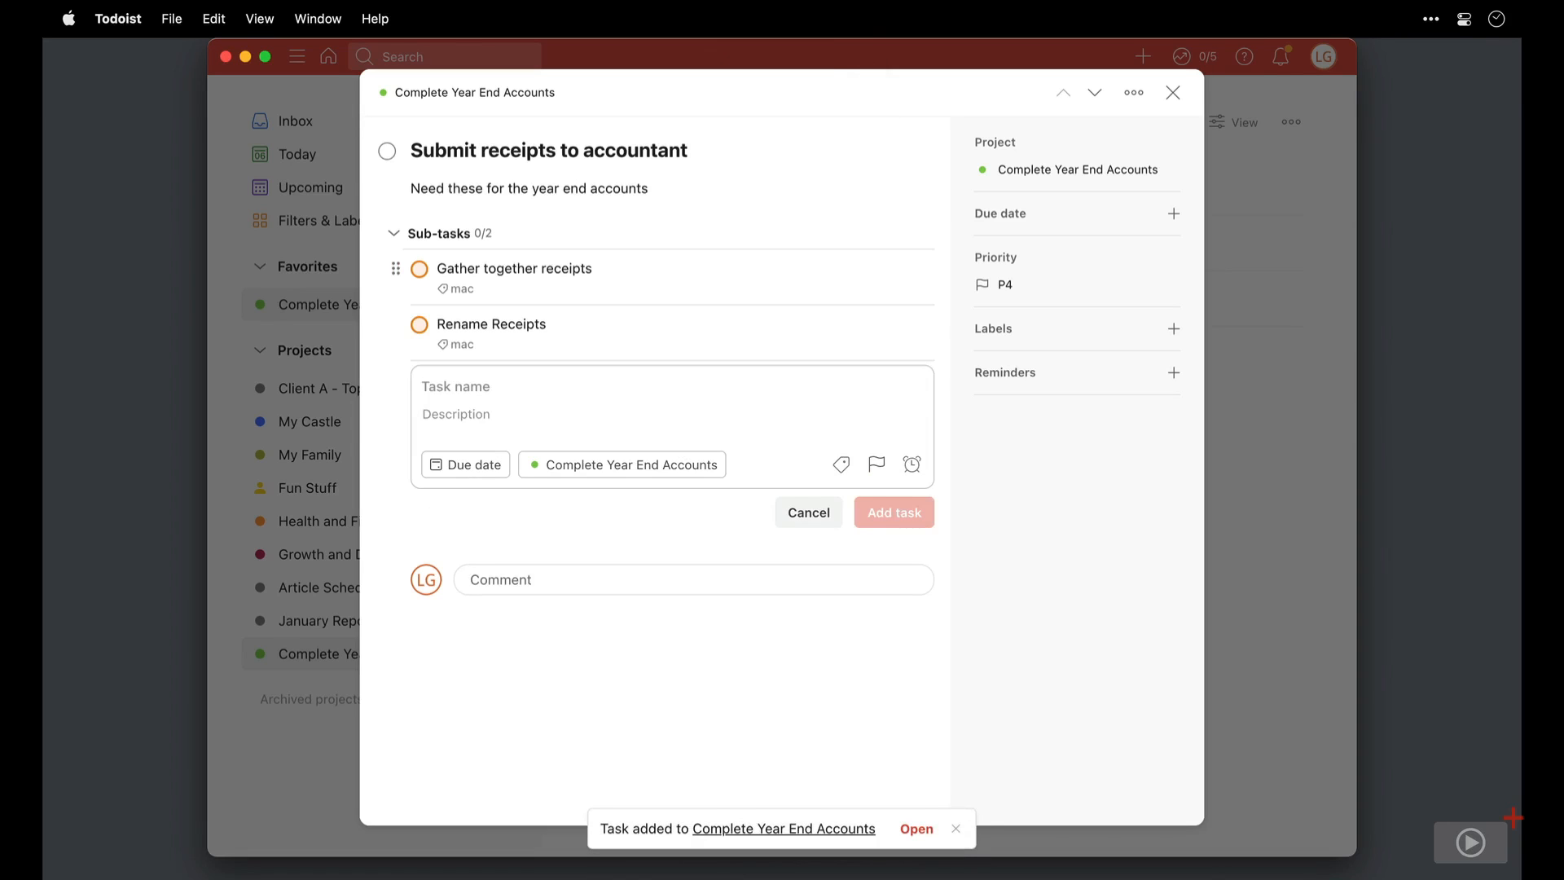
Step: Add a third sub-task "Send receipts to Accountant" with priority p2 and the label "email", ending sub-task entry
{"action": "type", "text": "Send receipts to"}
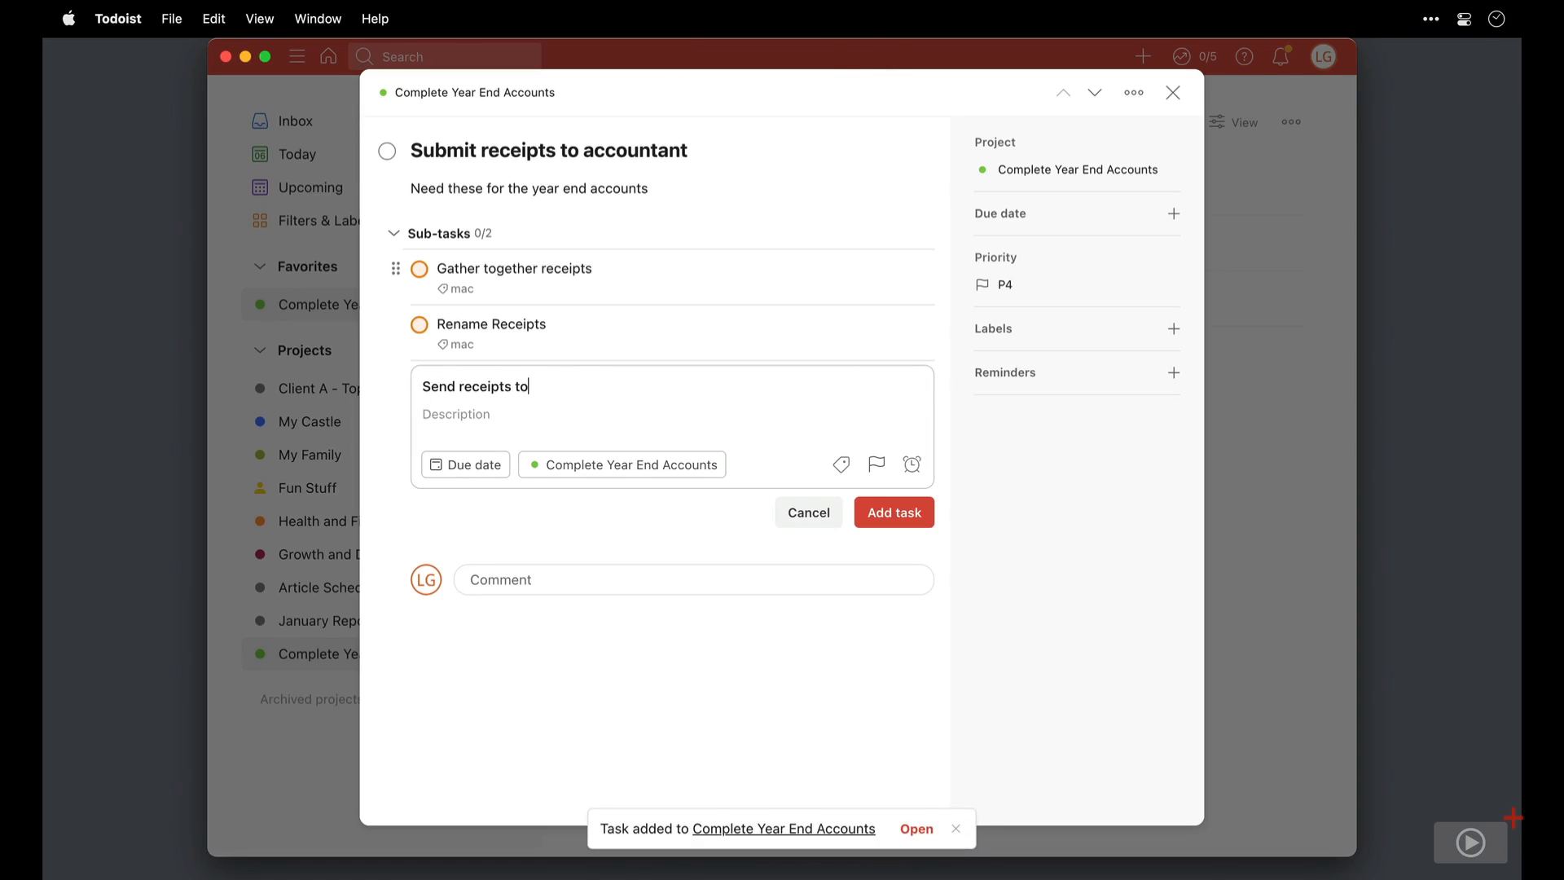
{"action": "type", "text": " Accountant "}
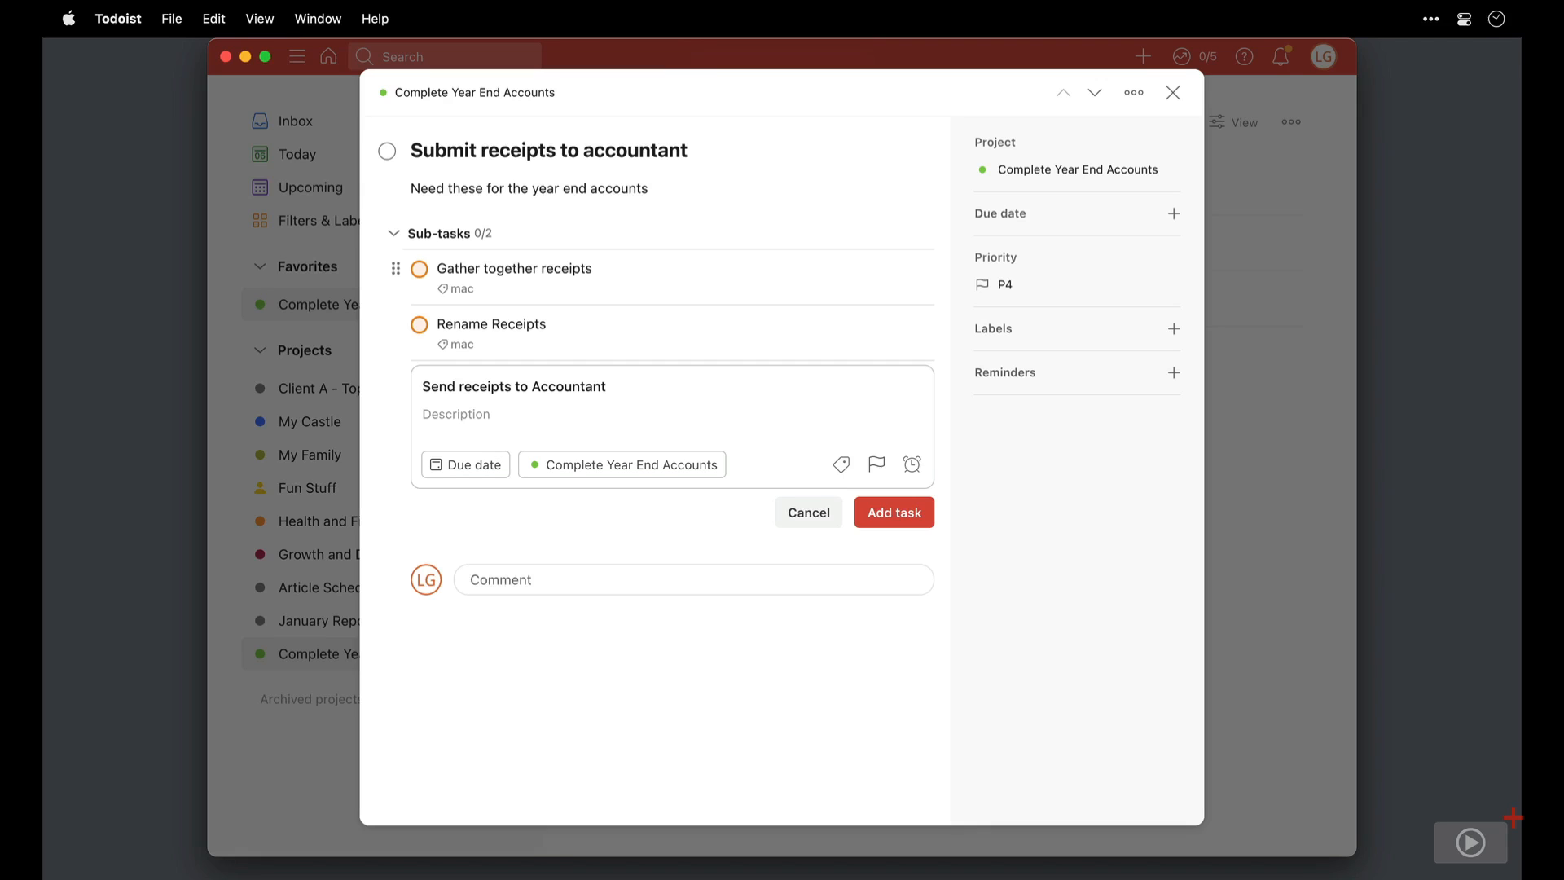
{"action": "type", "text": "p2 "}
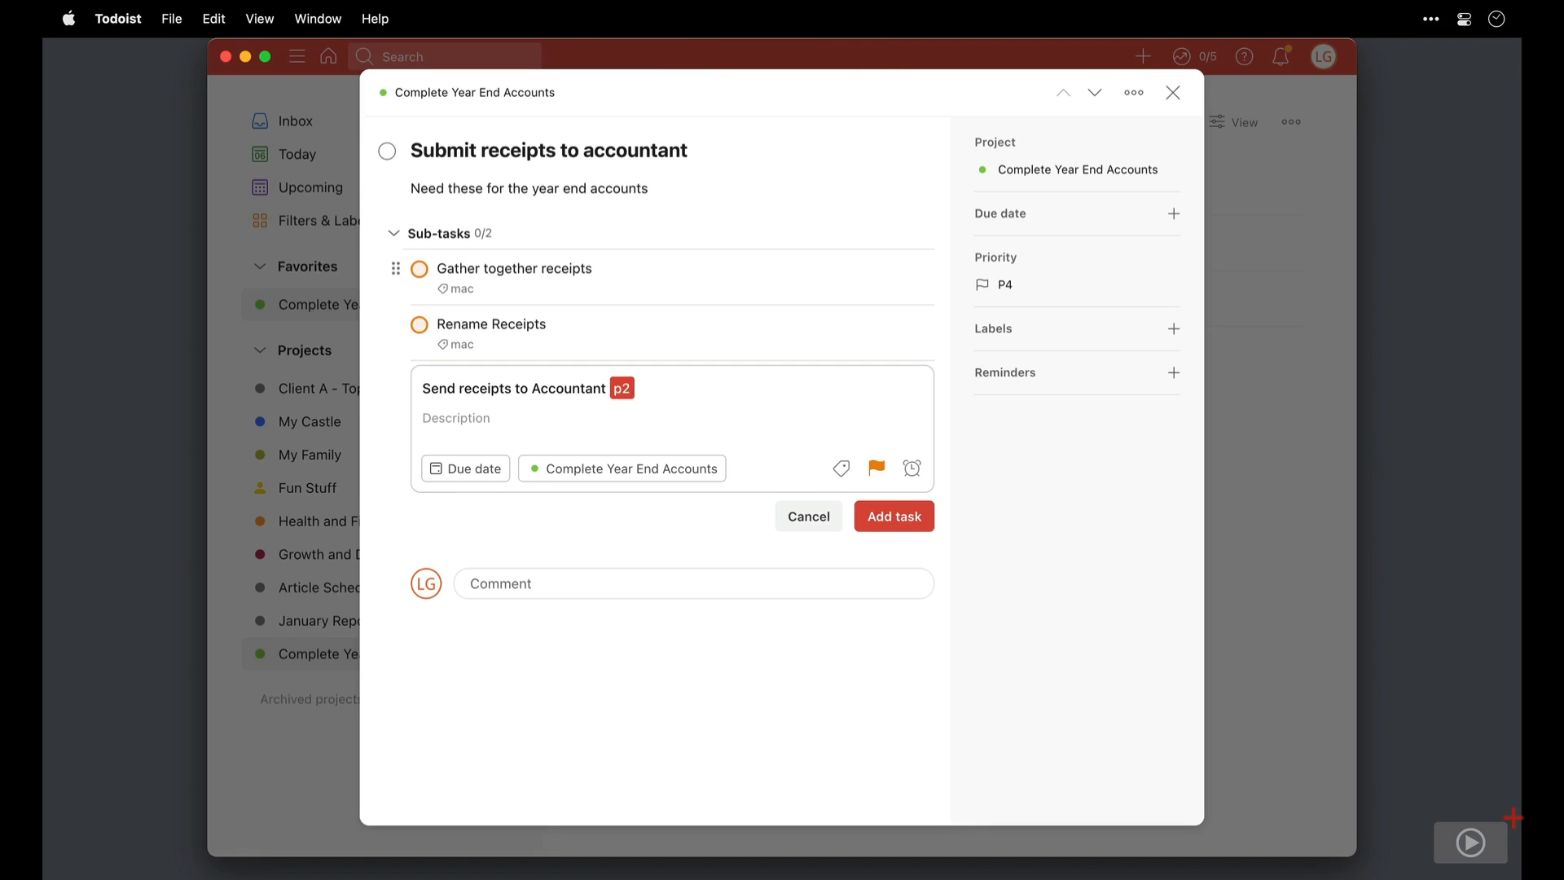
{"action": "type", "text": "@"}
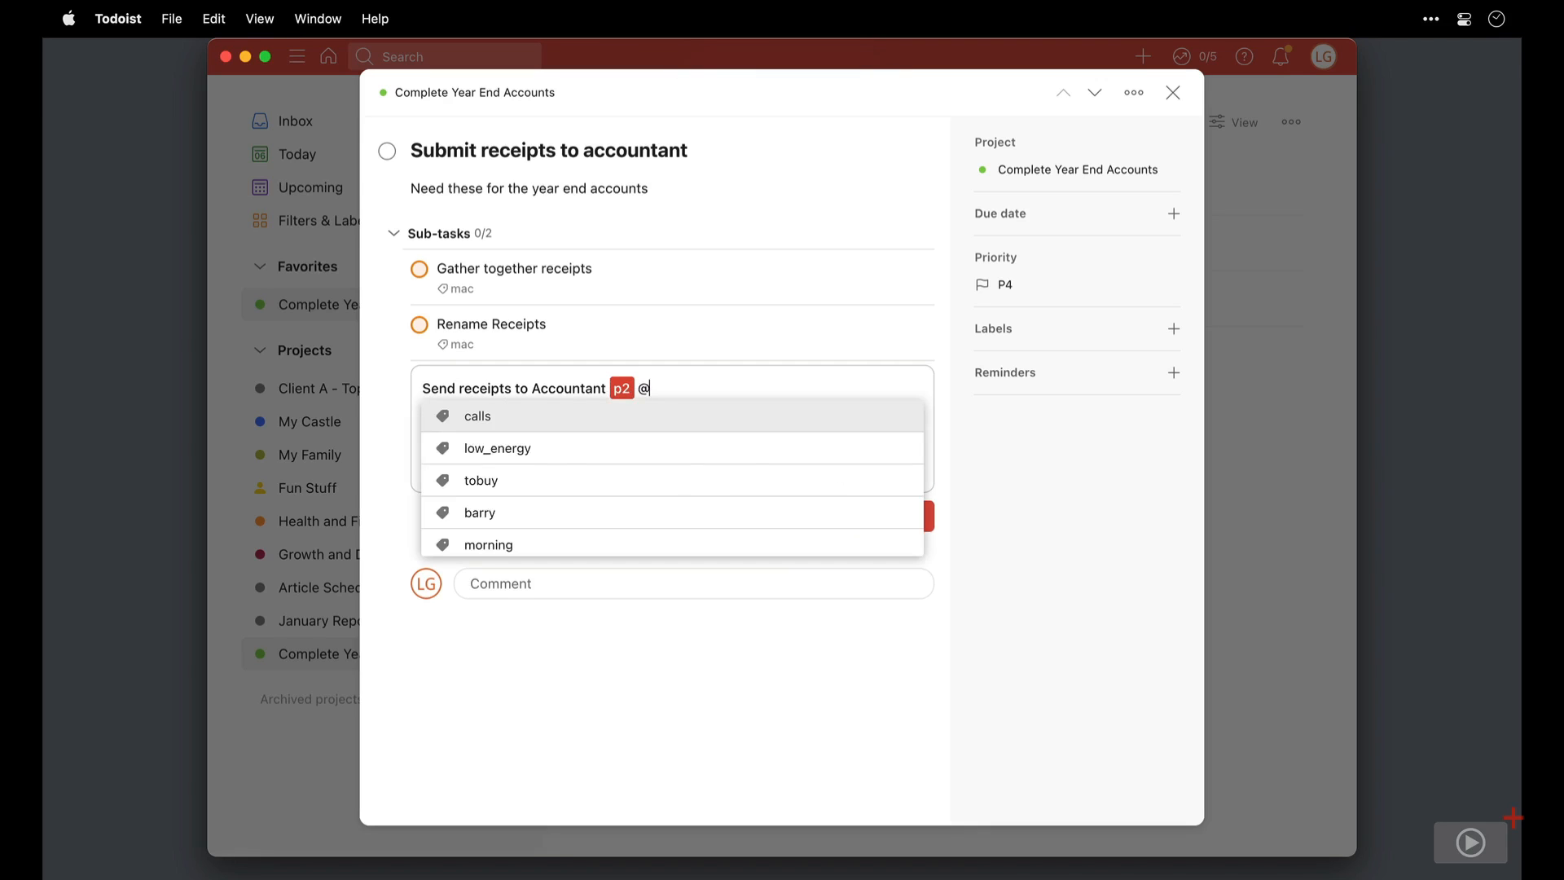
{"action": "type", "text": "email"}
{"action": "left_click", "coordinate": [597, 417]}
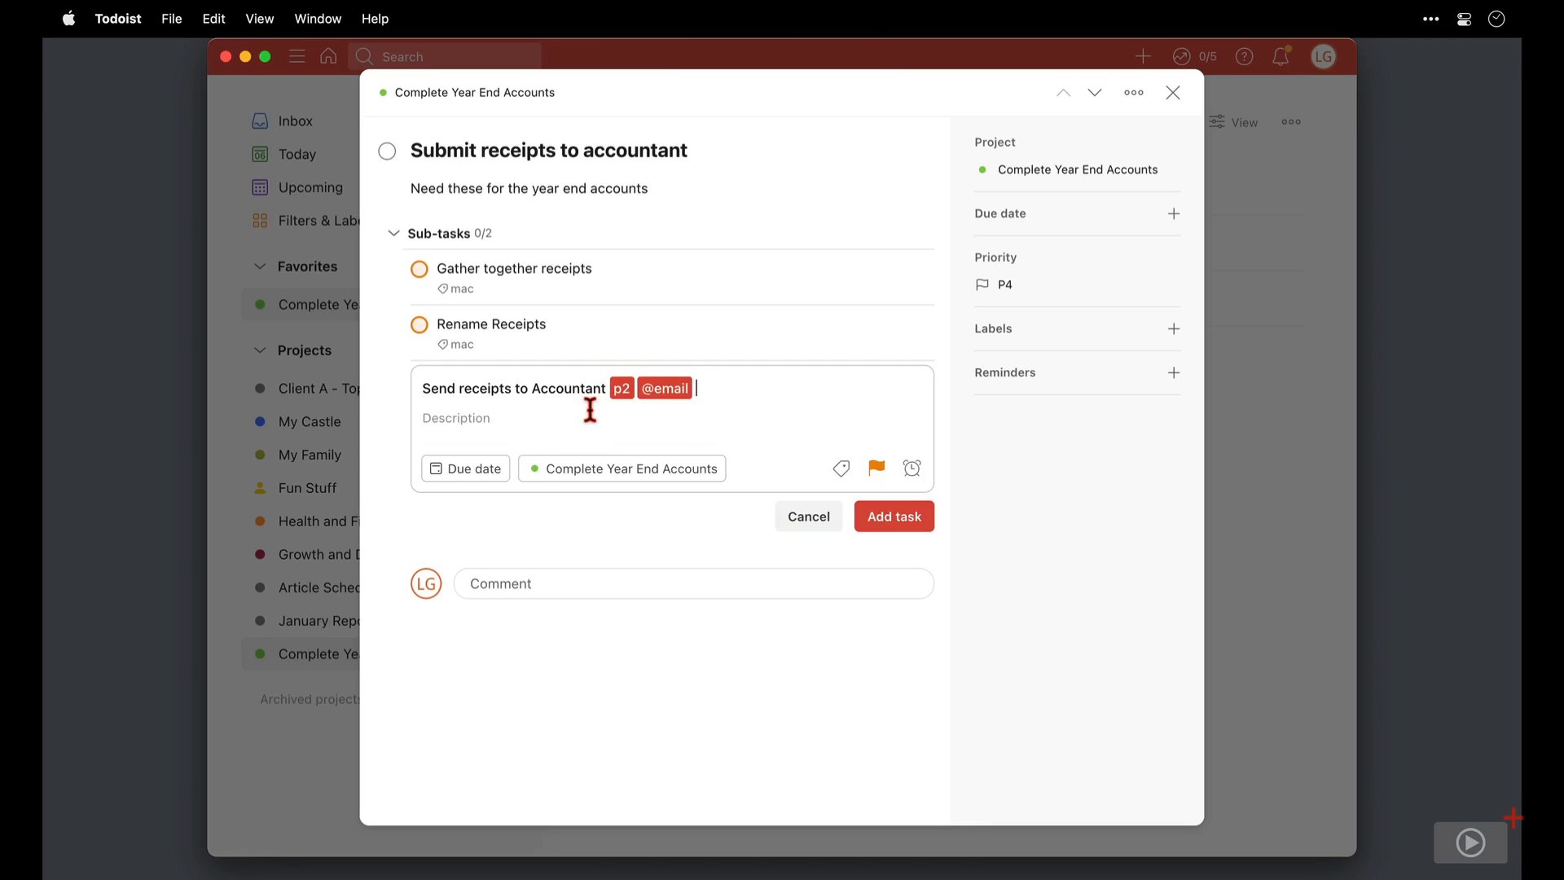
{"action": "key", "text": "Return"}
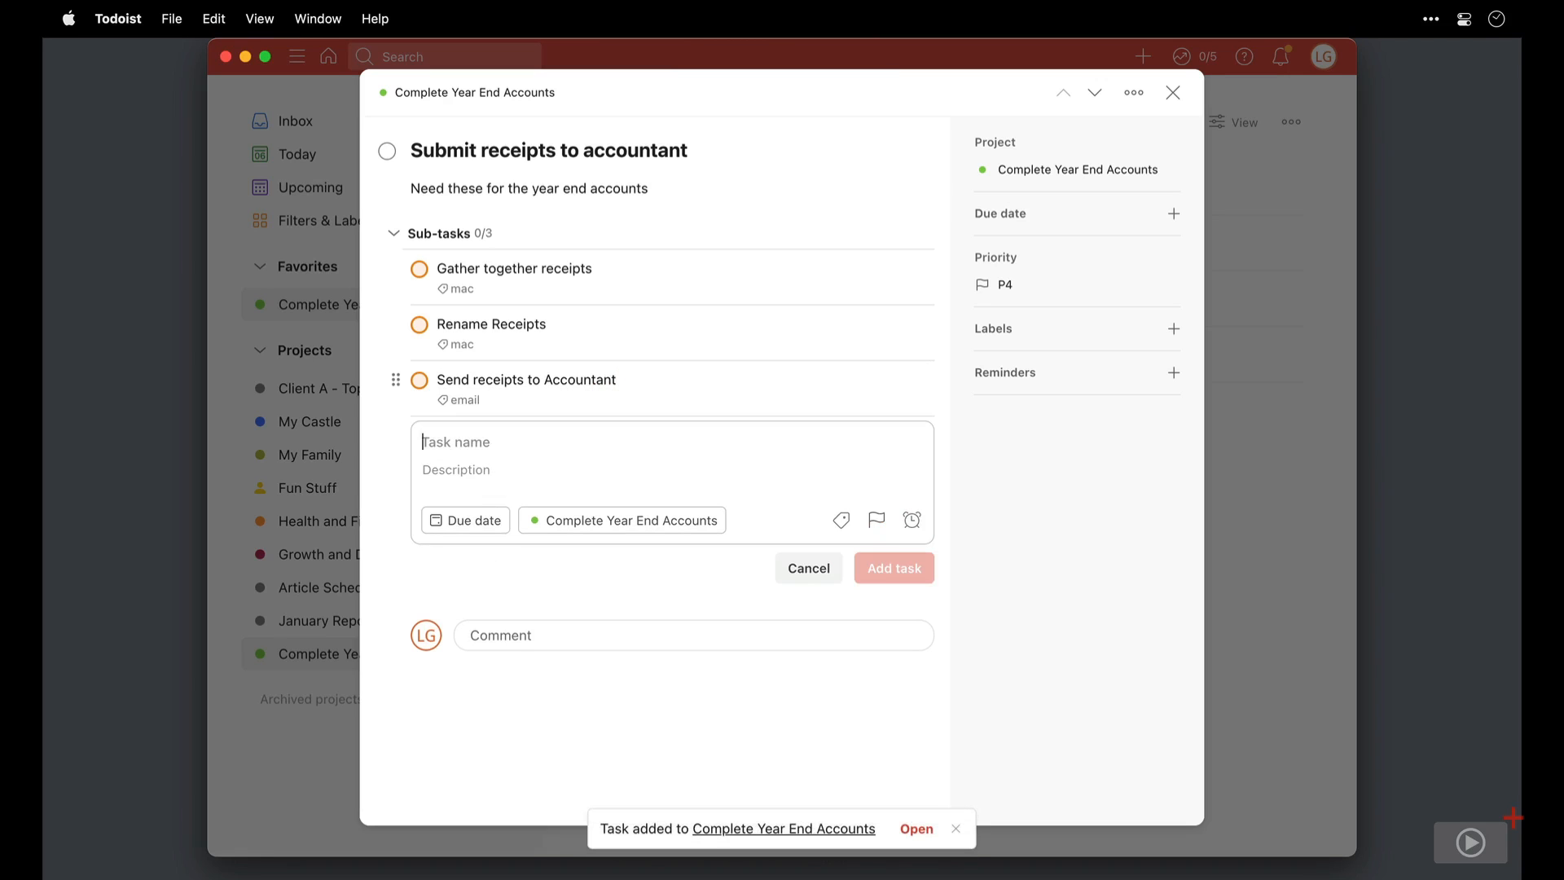
{"action": "key", "text": "Escape"}
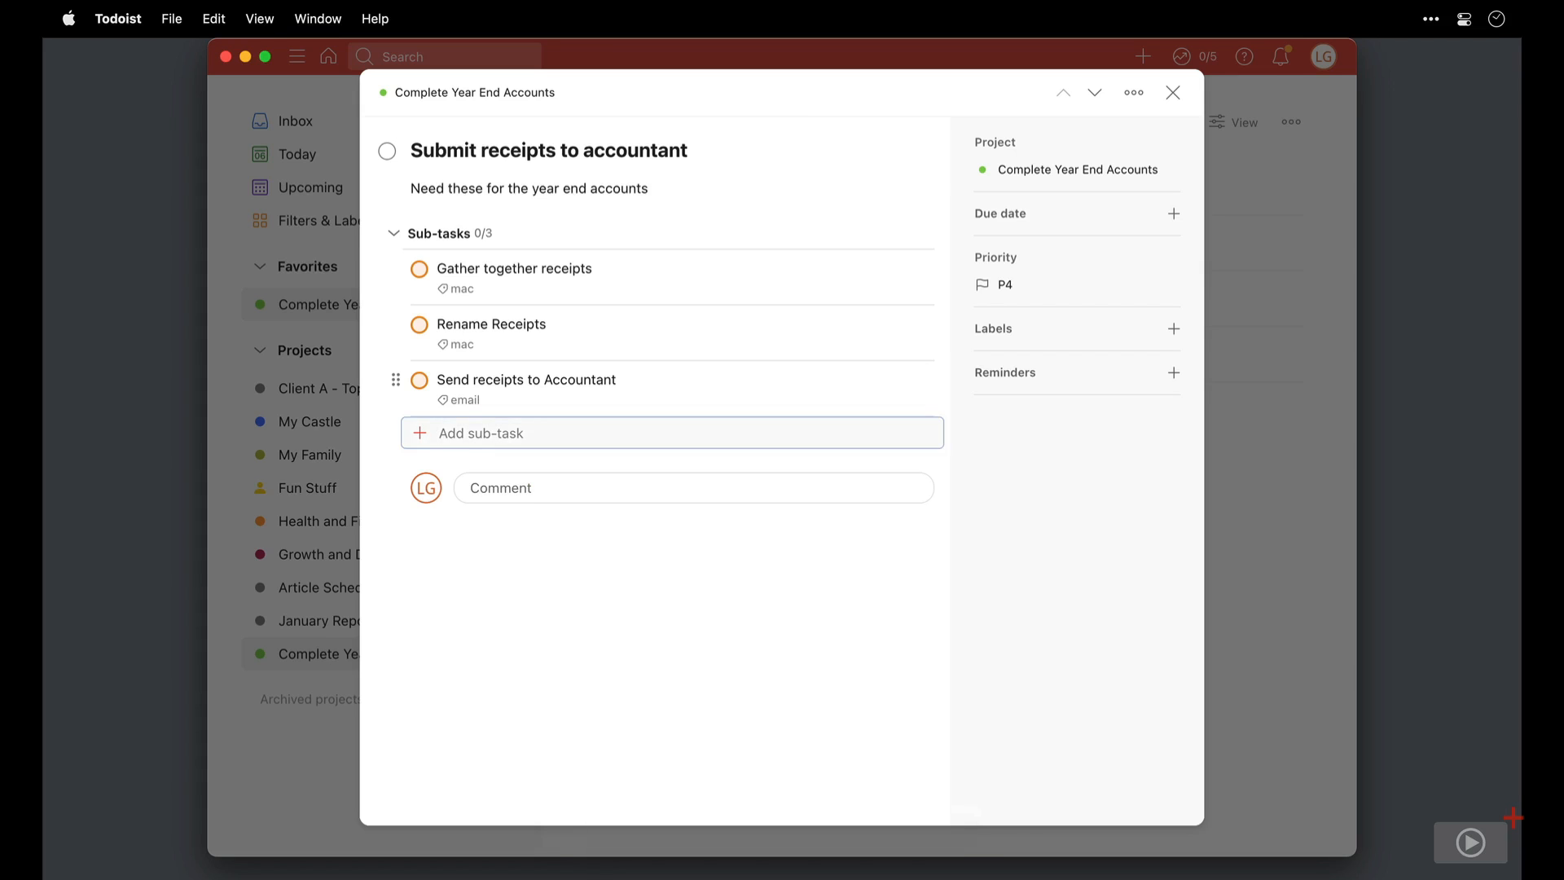
Step: Post a comment on the "Submit receipts to accountant" task stating the new accountant's first name
{"action": "key", "text": "Tab"}
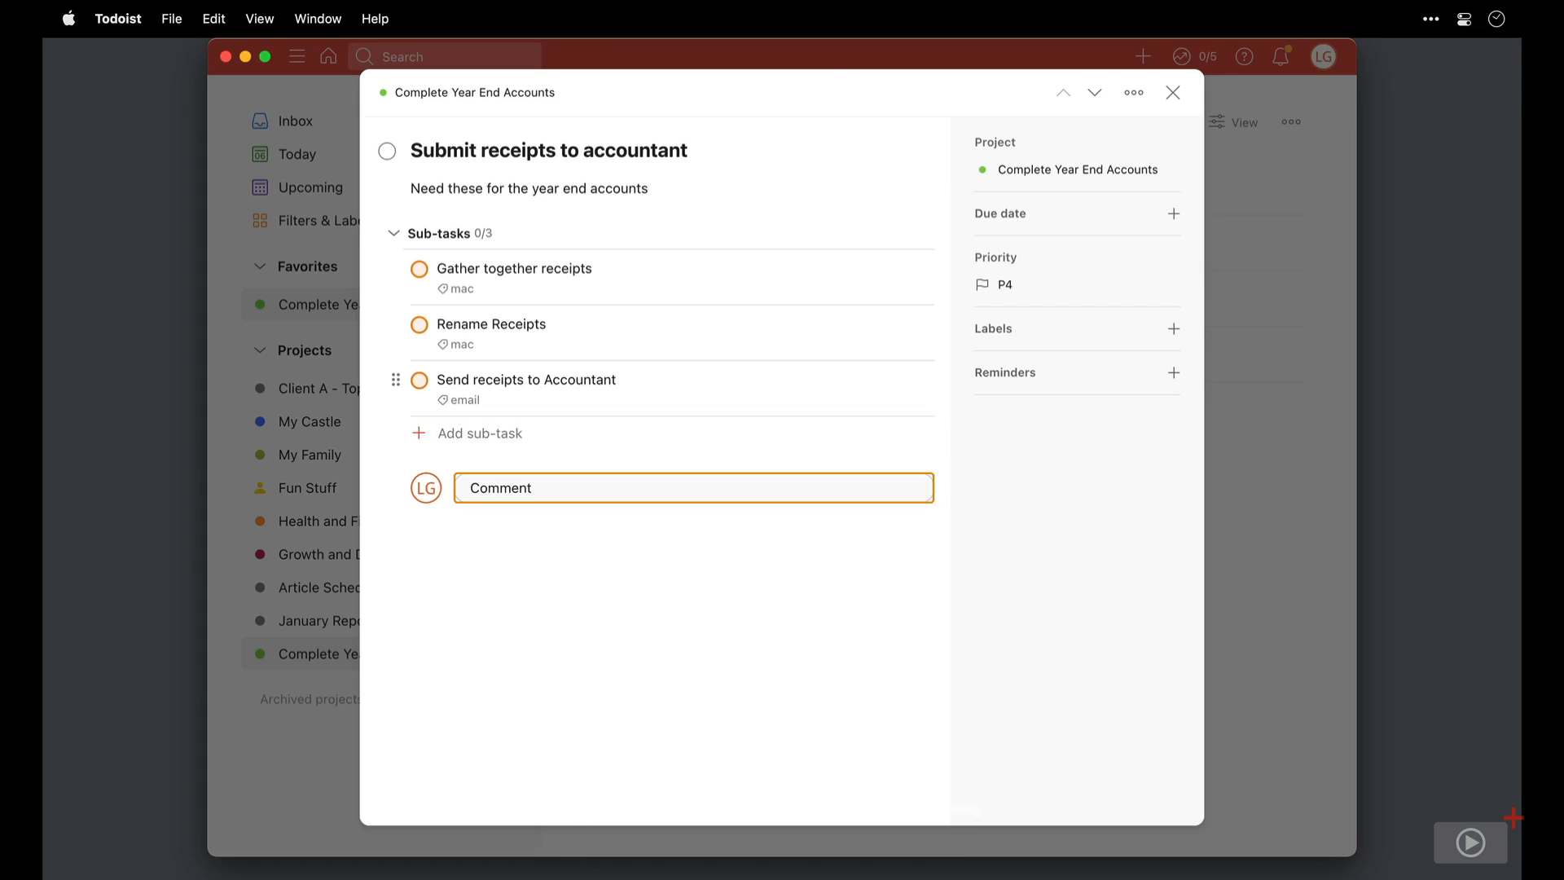
{"action": "key", "text": "Return"}
{"action": "type", "text": "Barry "}
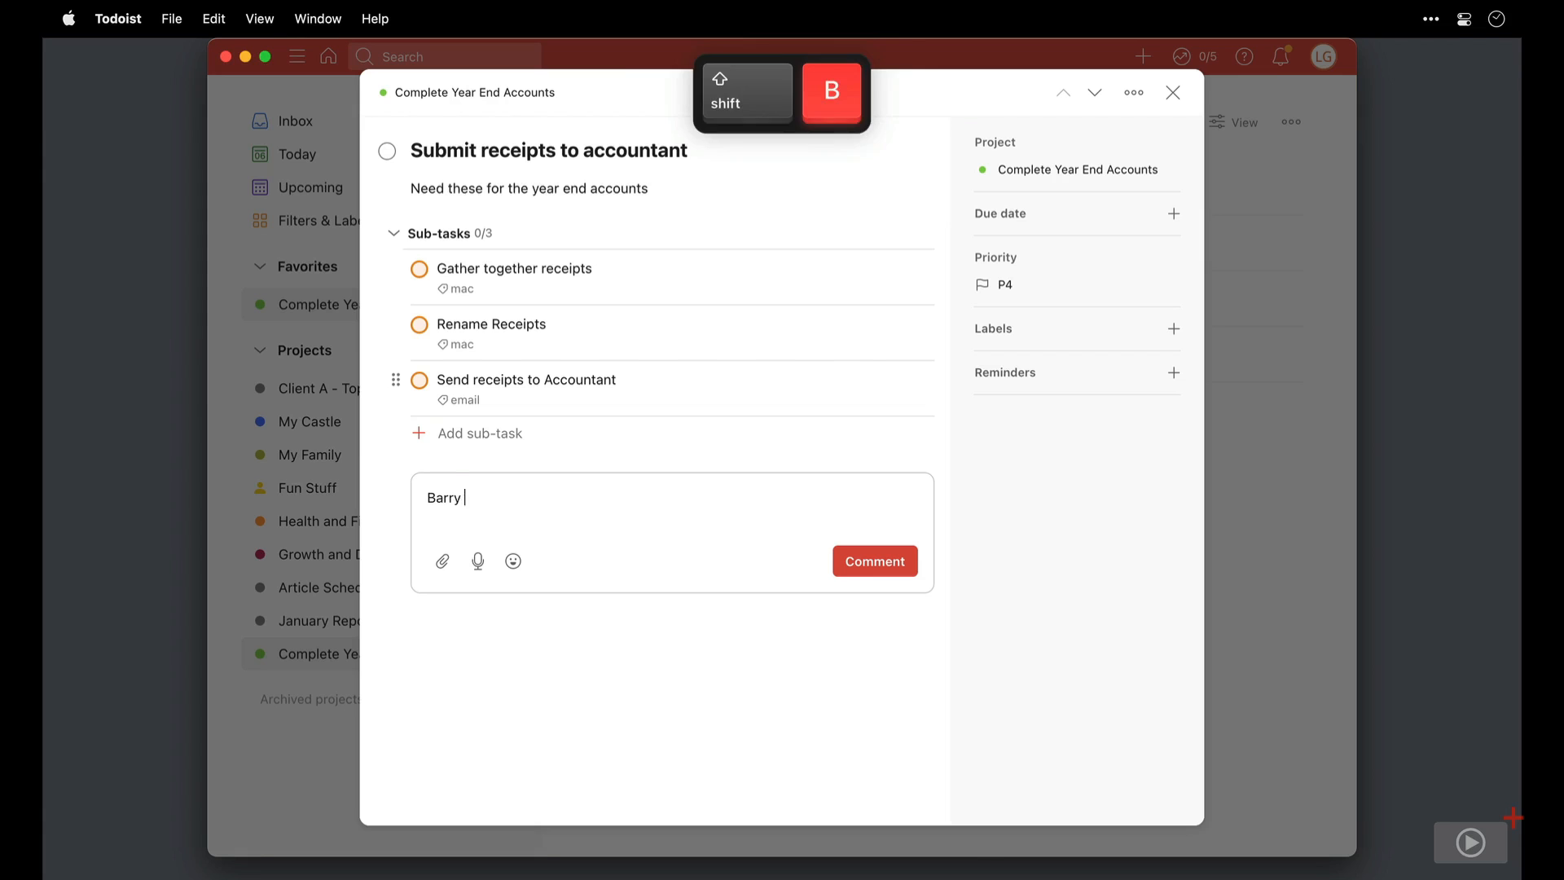
{"action": "type", "text": "is the new accountant"}
{"action": "key", "text": "Return"}
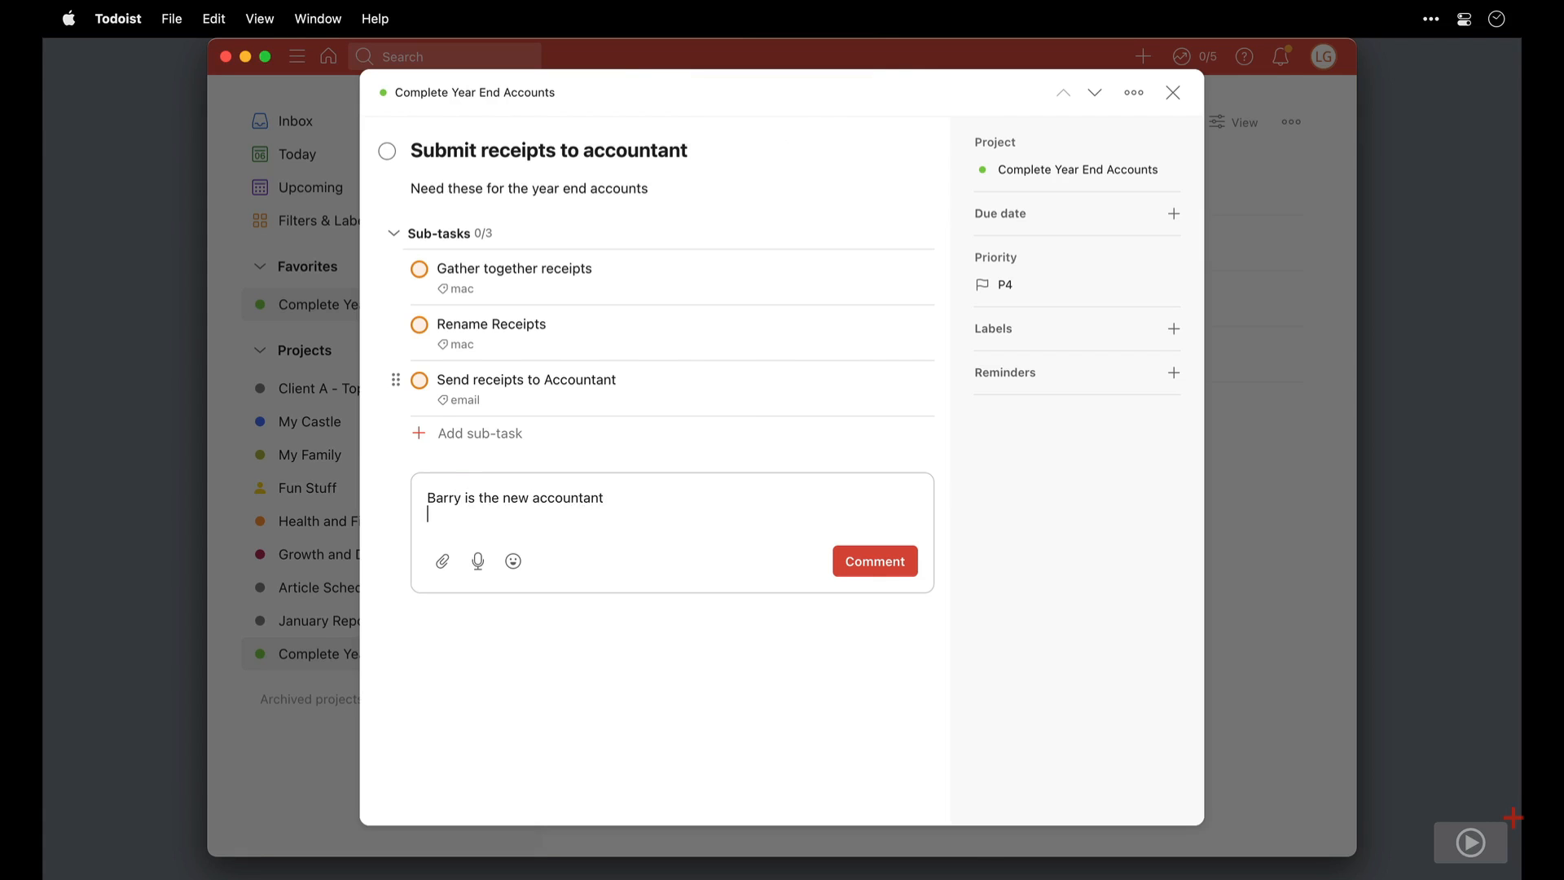
{"action": "left_click", "coordinate": [861, 562]}
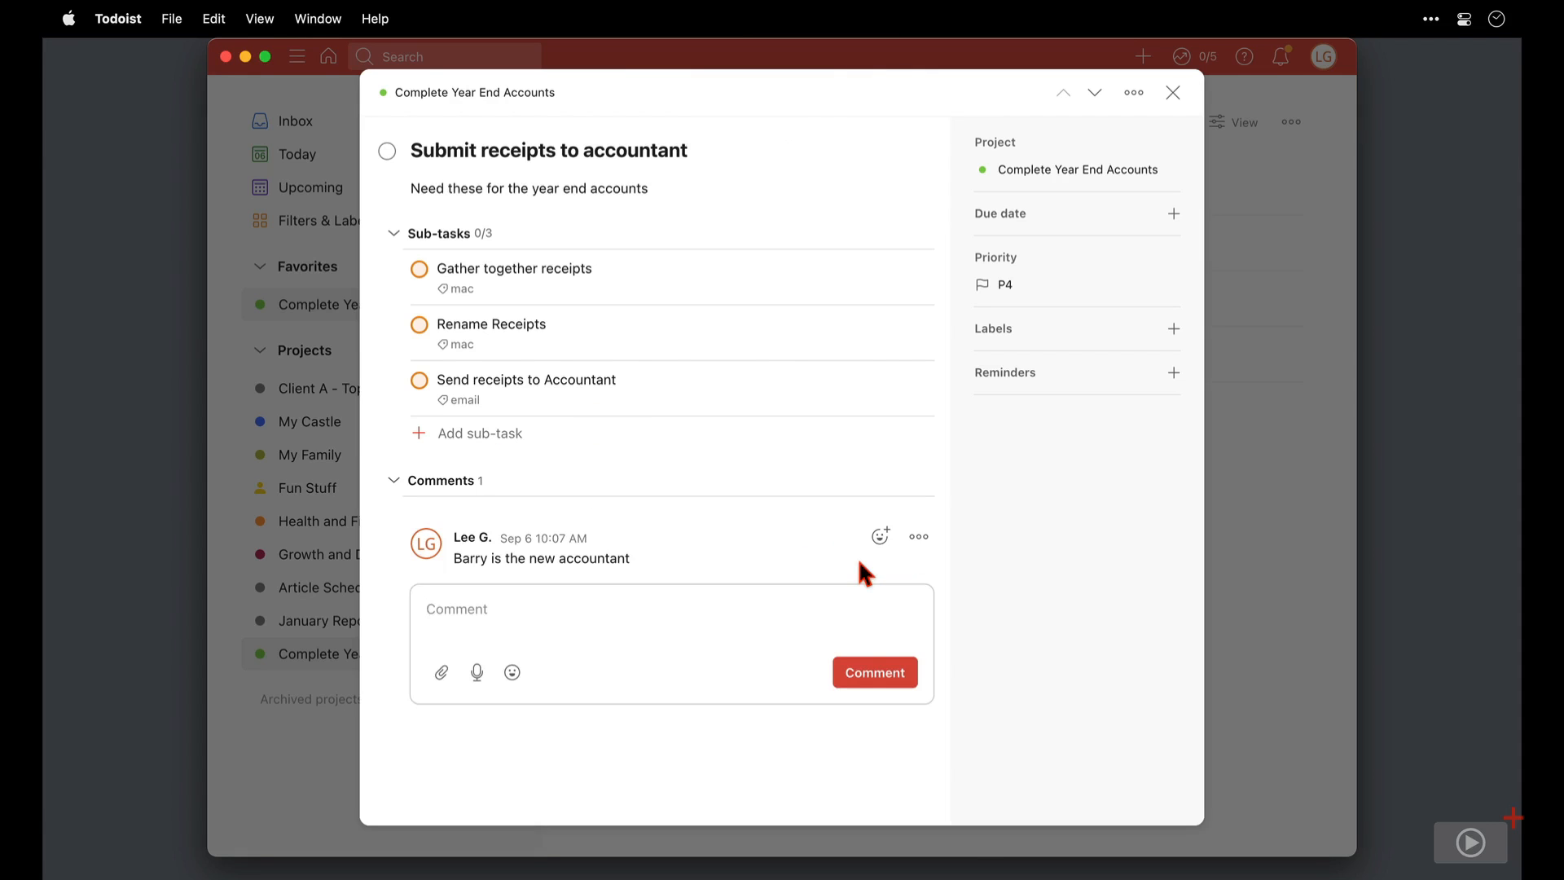
Step: Post a second comment "Need to check physical receipts" and close the task details
{"action": "type", "text": "Need"}
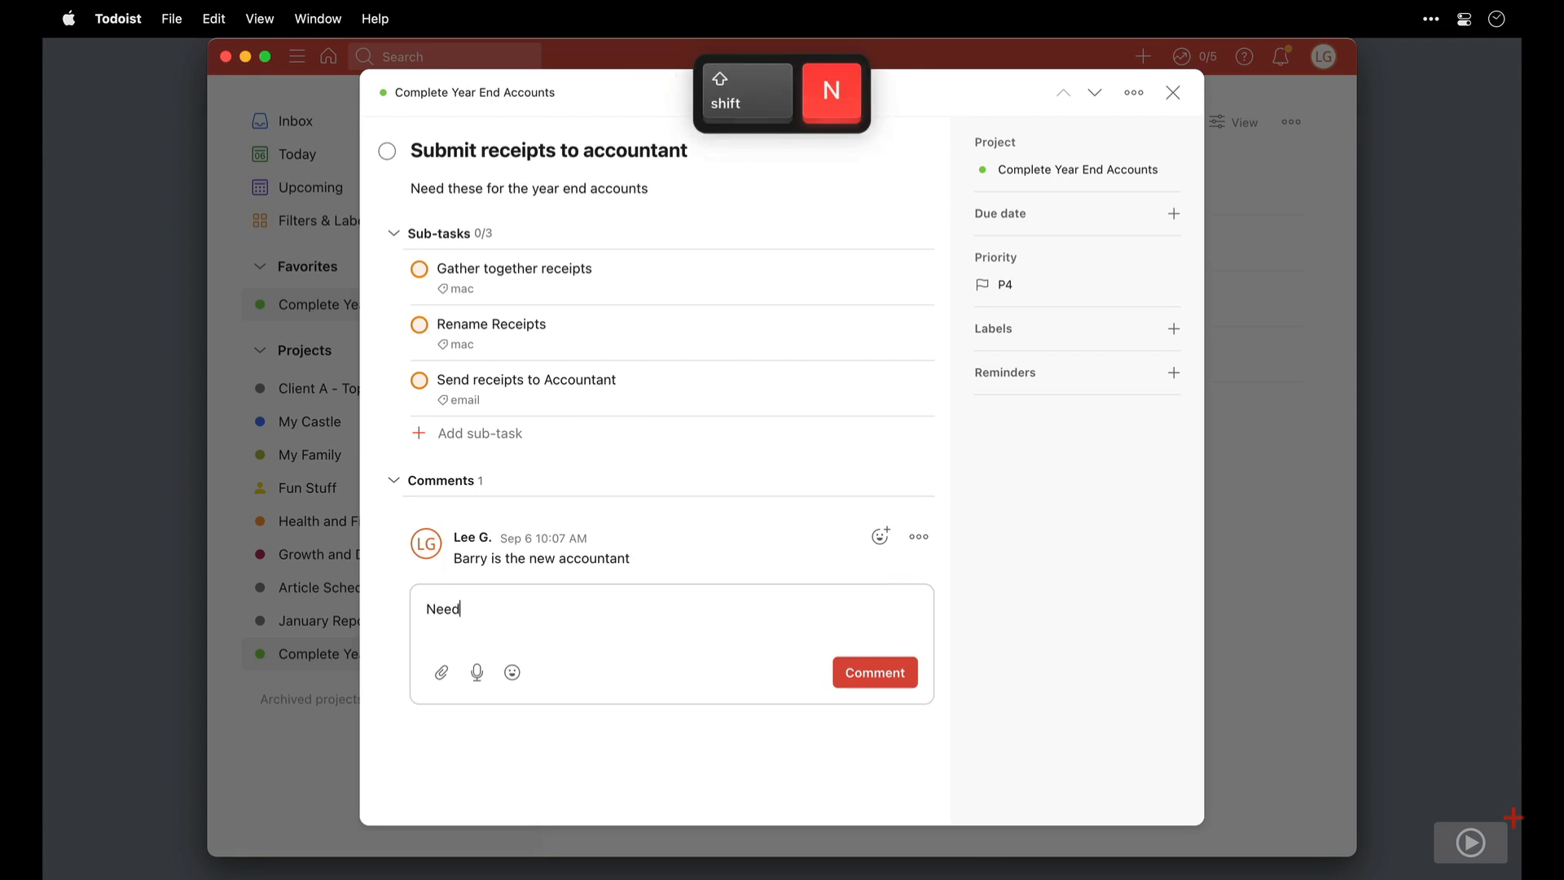
{"action": "type", "text": " to check phys"}
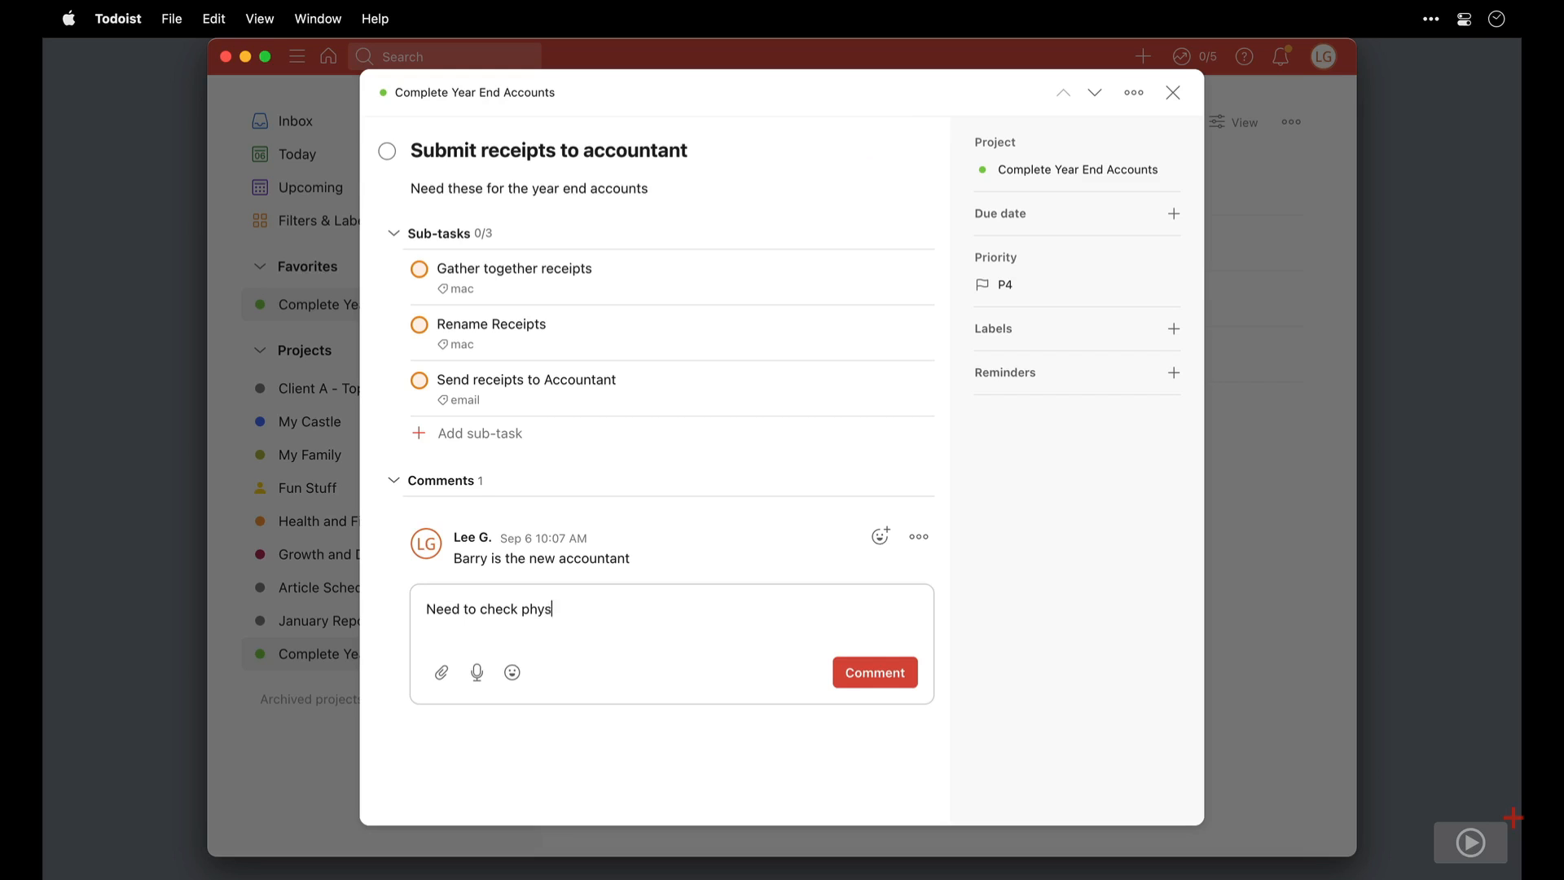
{"action": "type", "text": "ical receipts"}
{"action": "left_click", "coordinate": [884, 680]}
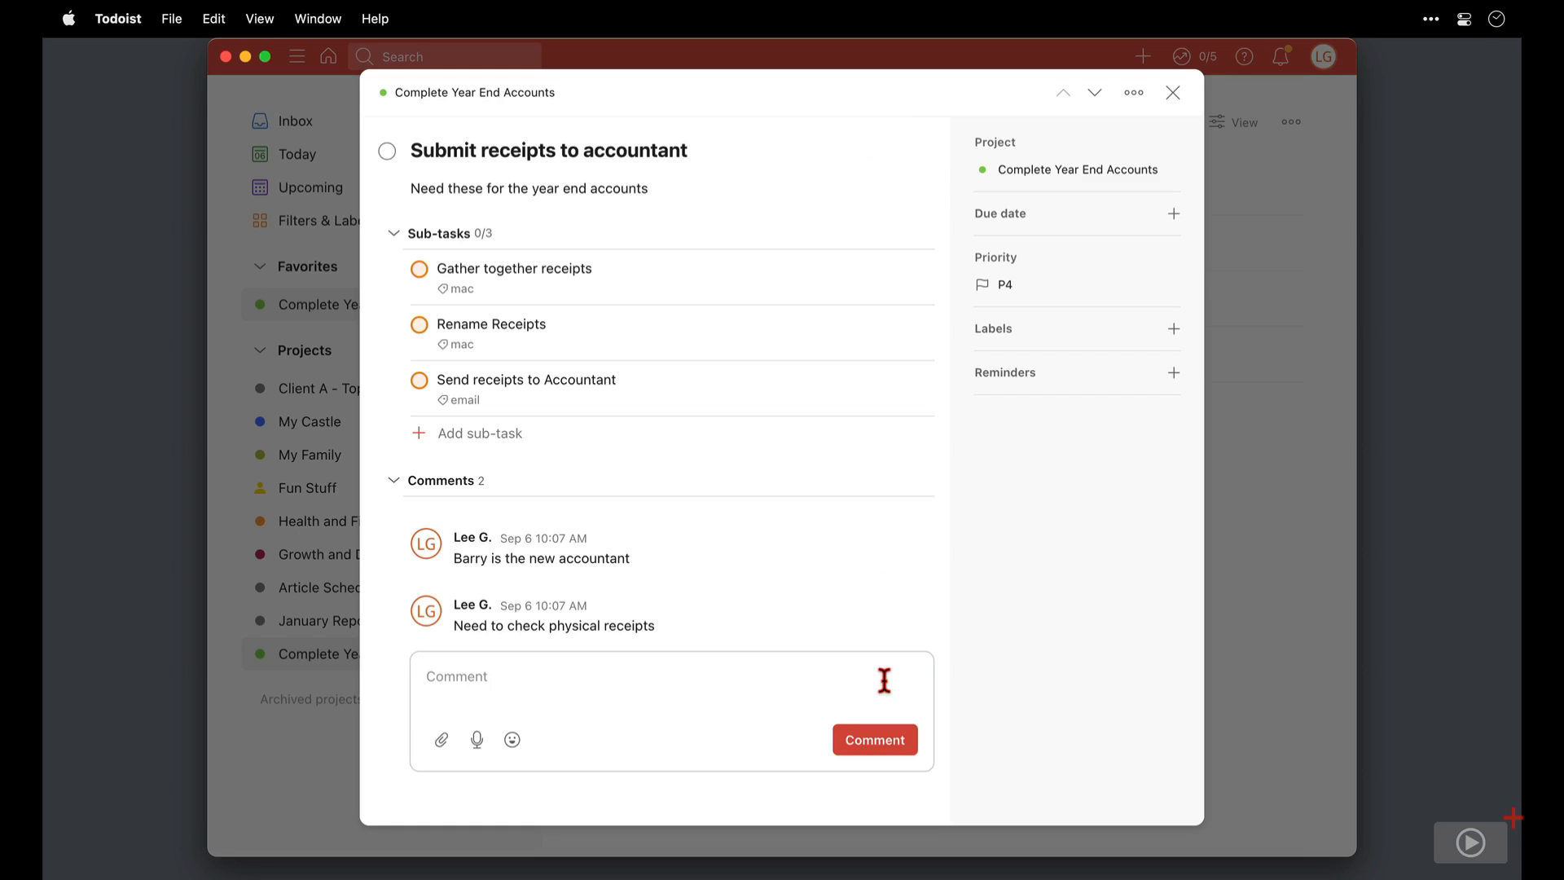
{"action": "key", "text": "Escape"}
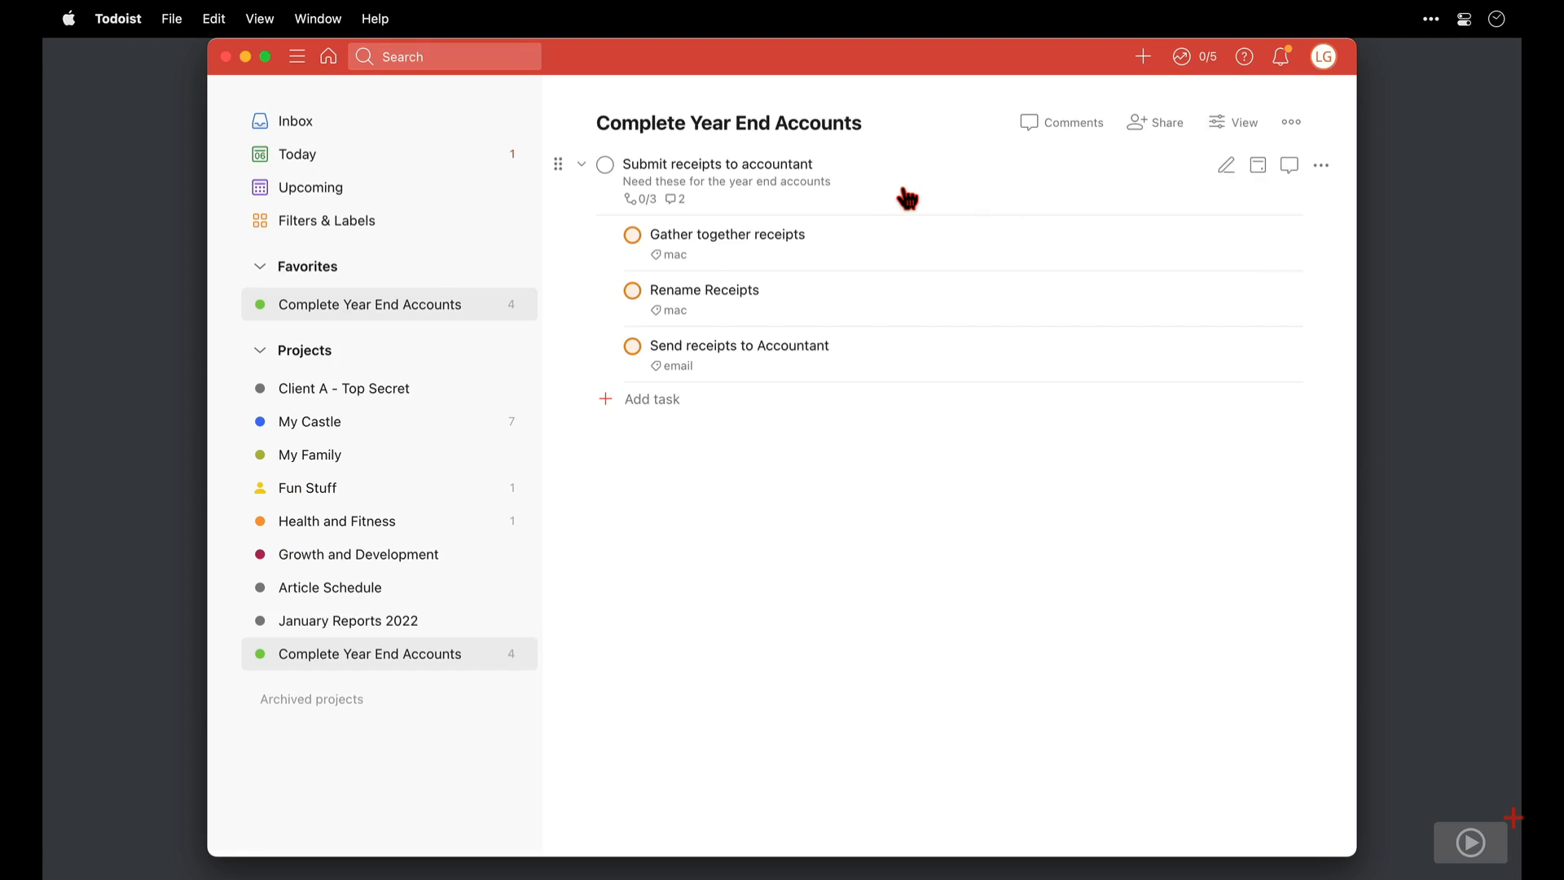
Step: Reopen the "Submit receipts to accountant" task and examine its project choices and due date options
{"action": "left_click", "coordinate": [907, 198]}
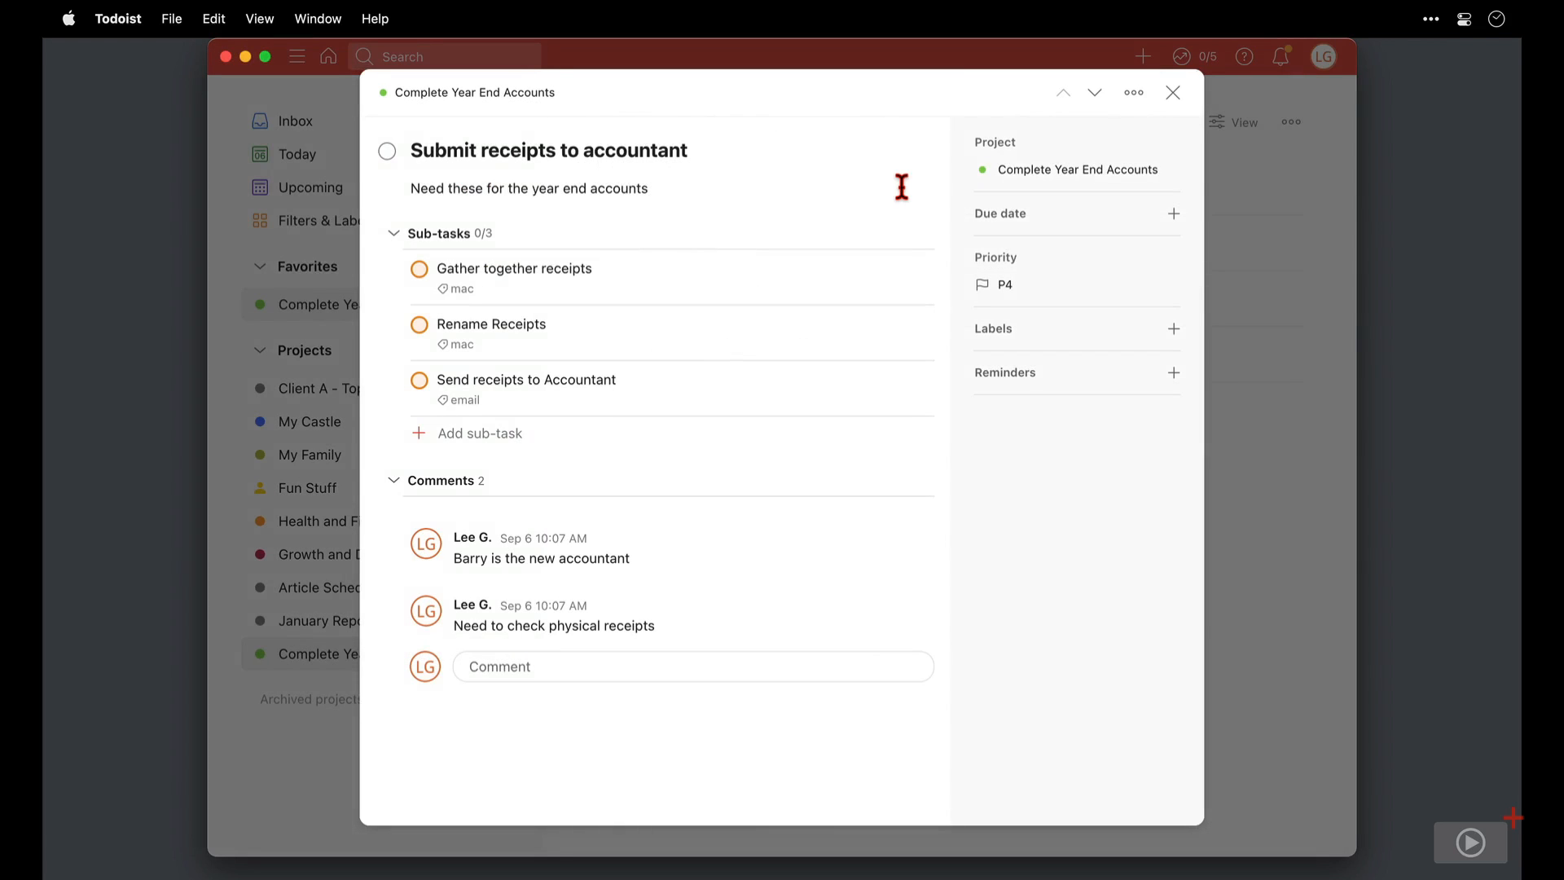
{"action": "left_click", "coordinate": [1175, 170]}
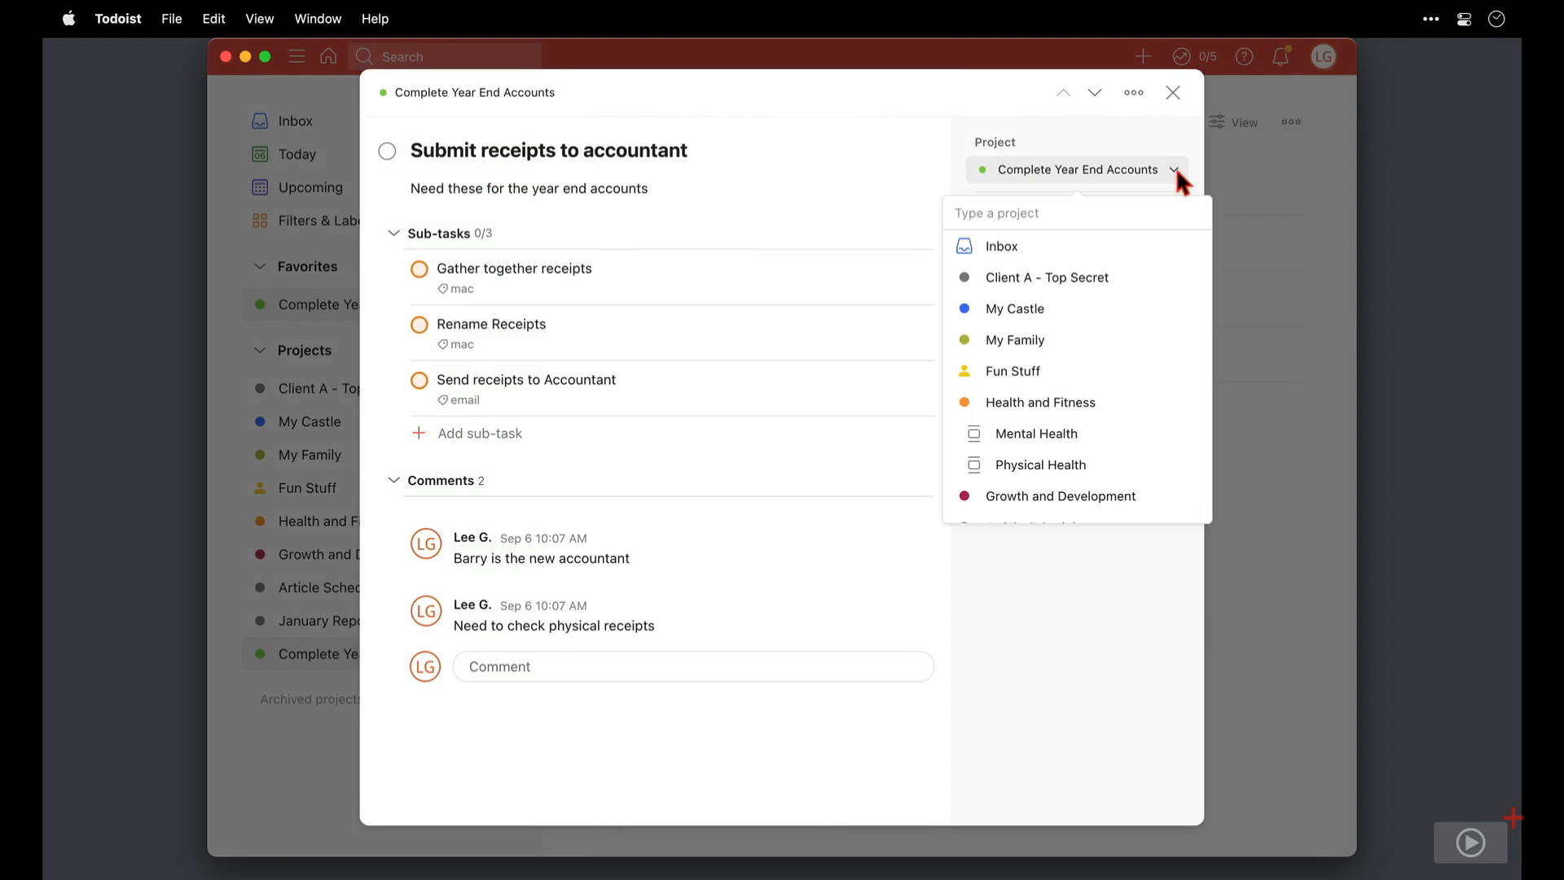
{"action": "left_click", "coordinate": [1162, 134]}
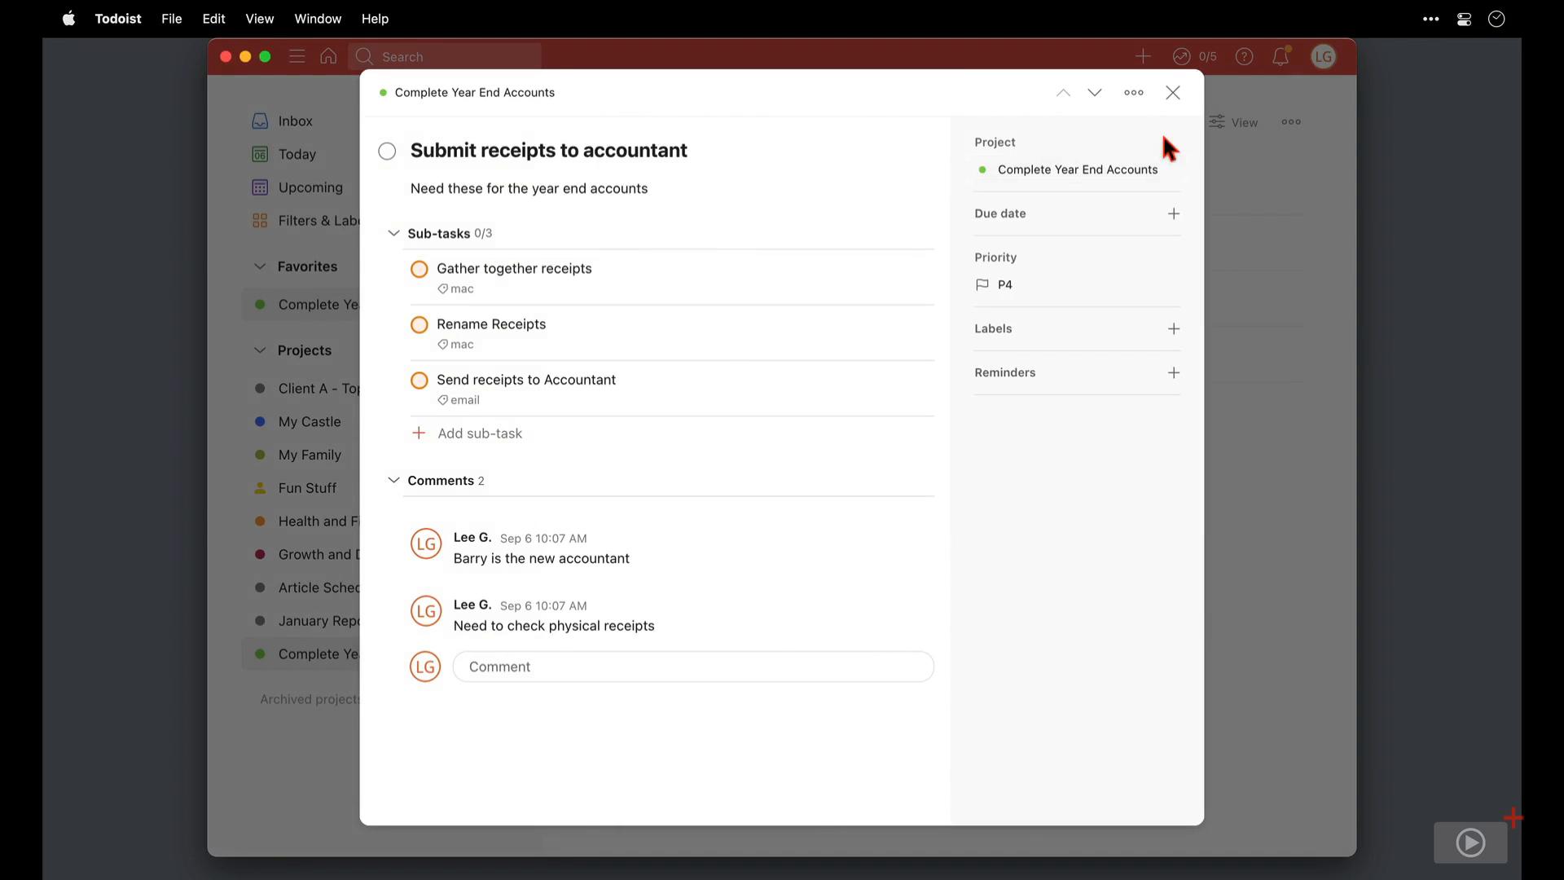
{"action": "left_click", "coordinate": [1171, 213]}
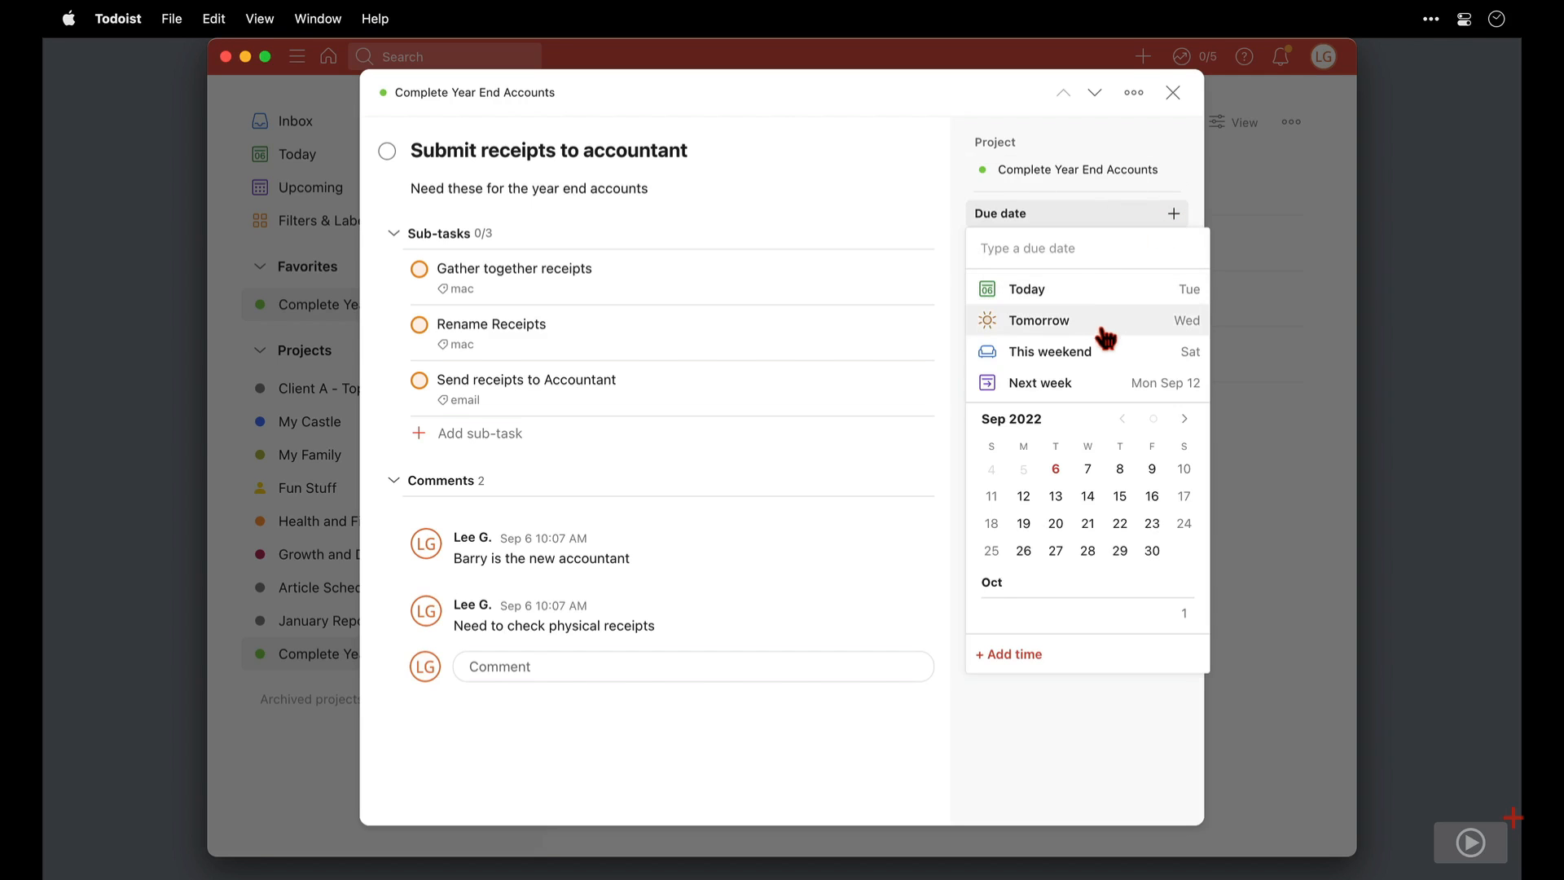